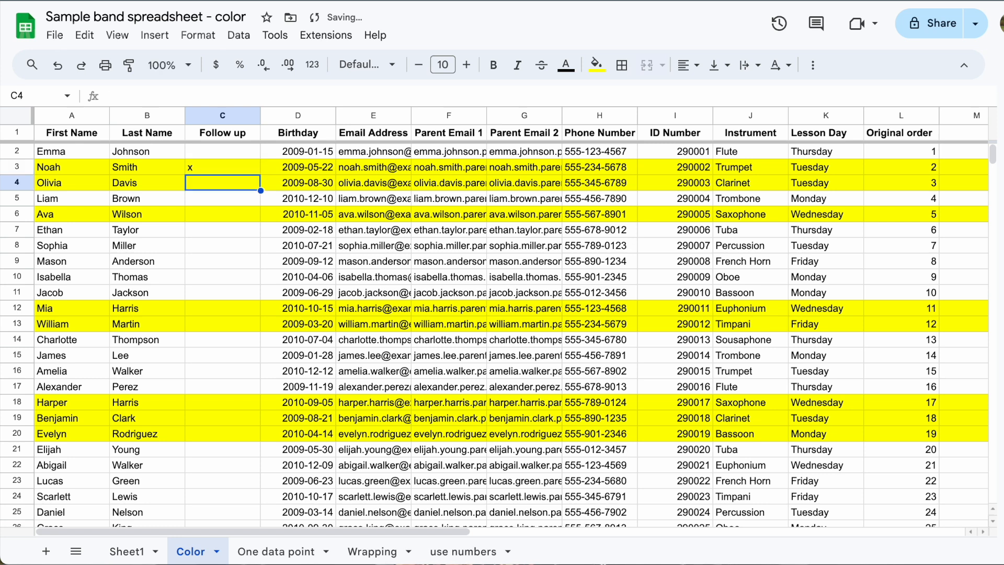
Mark an x in the Follow up column for the remaining yellow rows: 4, 6, 12, 13, 18, 19 and 20.
key("Down")
type("x")
key("Return")
key("Down")
key("Down")
key("Down")
key("Down")
key("Down")
type("x")
key("Return")
type("x")
key("Return")
key("Down")
key("Down")
key("Down")
key("Down")
type("x")
key("Return")
type("x")
key("Return")
type("x")
key("Return")
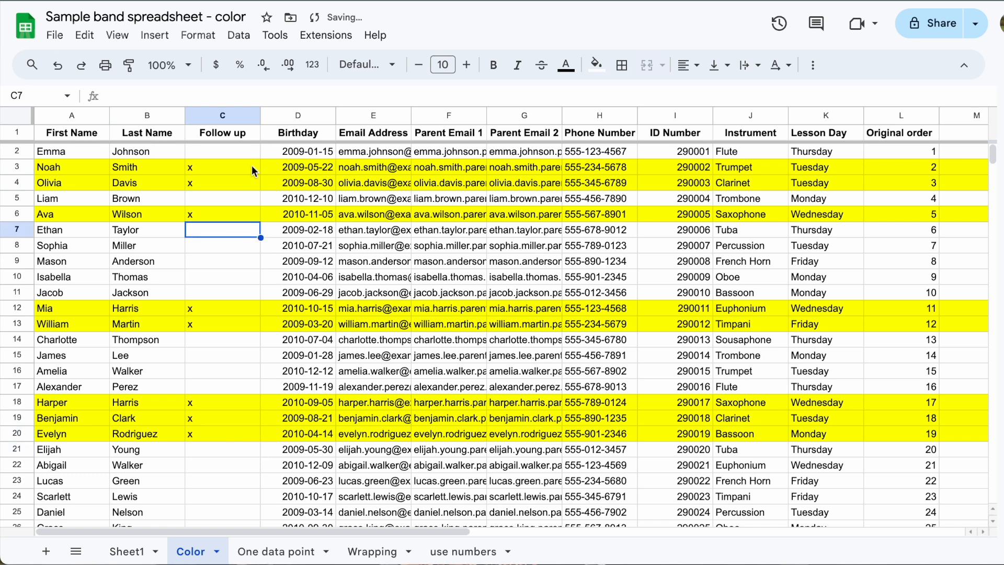
Sort the sheet by the Follow up column from A to Z and select the email addresses of the yellow rows.
right_click(246, 117)
left_click(284, 379)
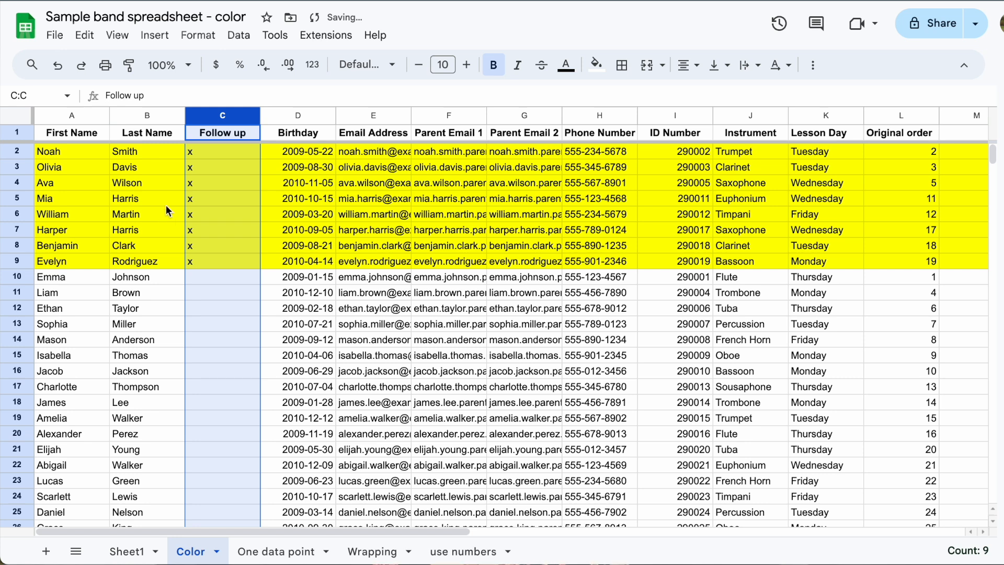
left_click_drag(375, 153, 369, 266)
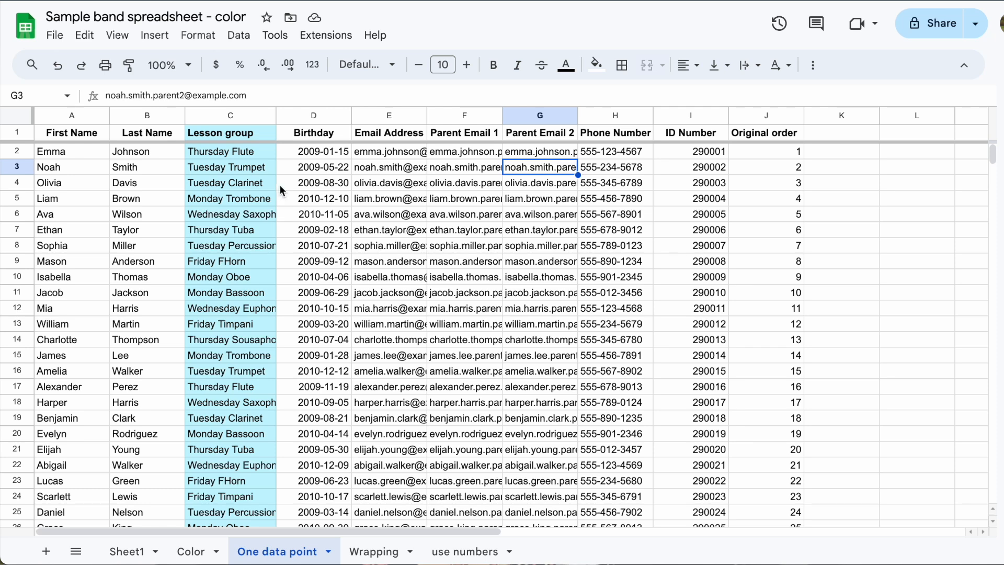
On the One data point sheet, split the Lesson group column into two columns using Space as the separator.
left_click(225, 129)
key("ctrl+space")
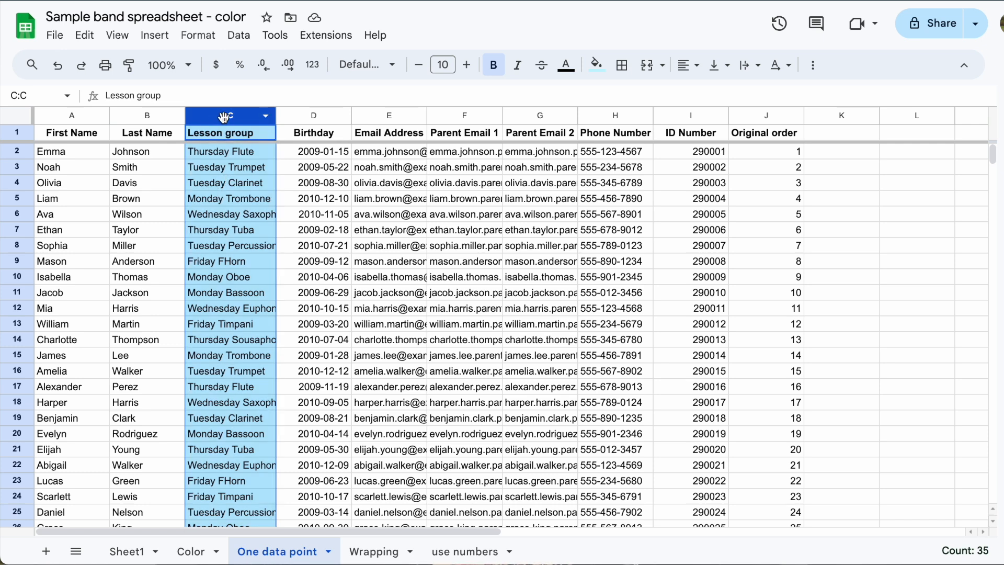
left_click(245, 39)
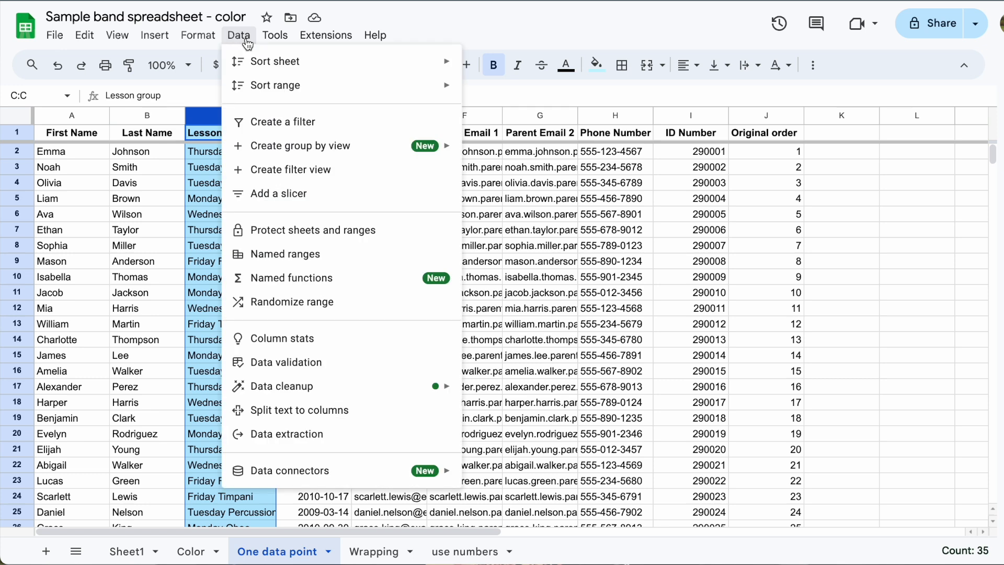
left_click(289, 412)
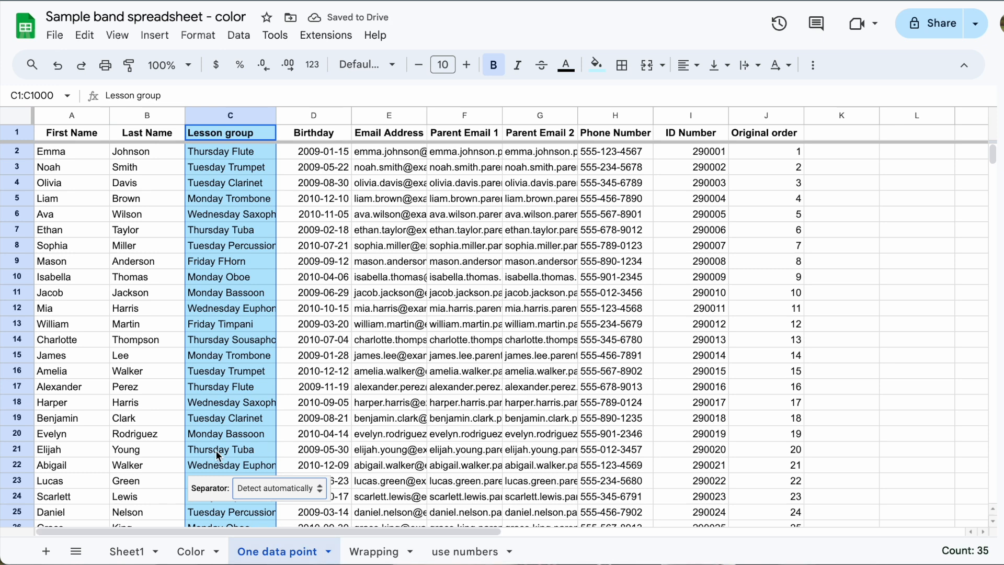
left_click(316, 491)
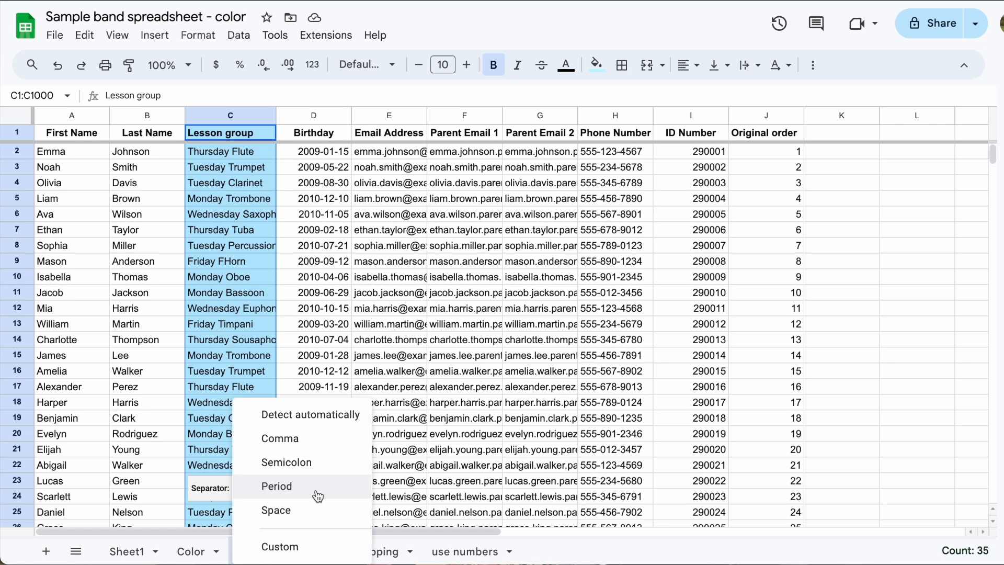
left_click(294, 510)
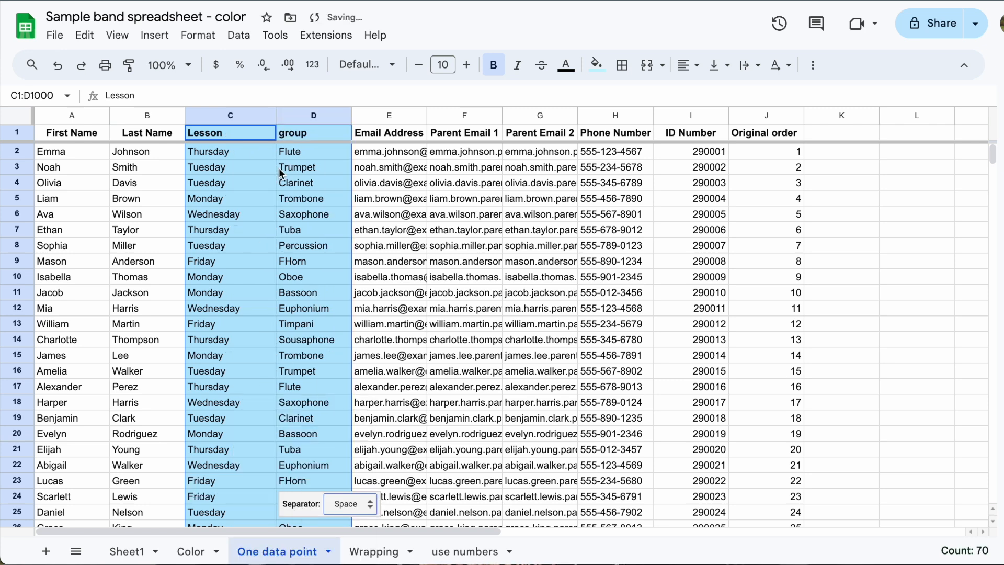
Rename the headers of the two split columns to Lesson day in C1 and Instrument in D1.
left_click(304, 277)
left_click(302, 131)
type("Instrument")
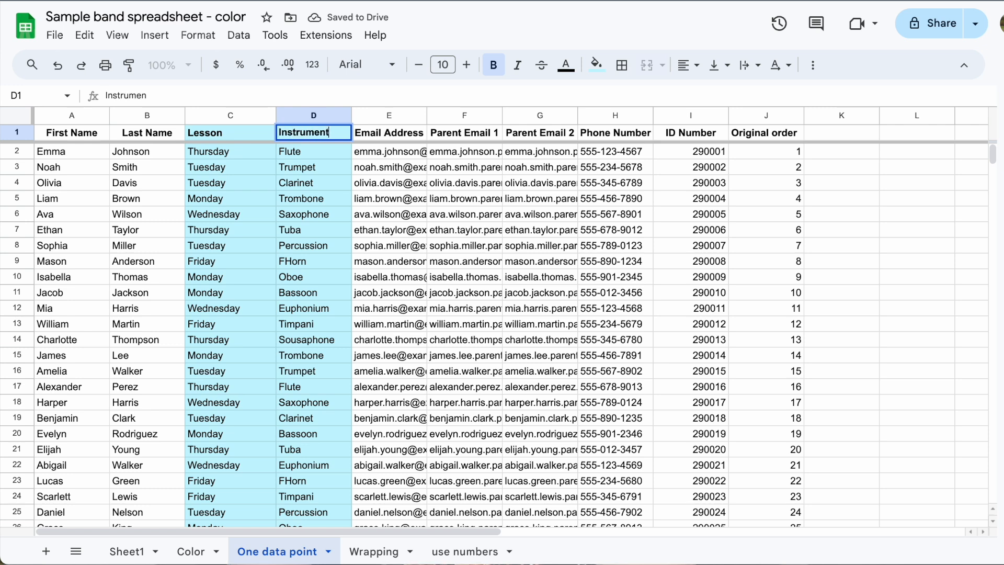
key("Return")
key("Up")
key("Left")
key("Return")
type("day")
key("Return")
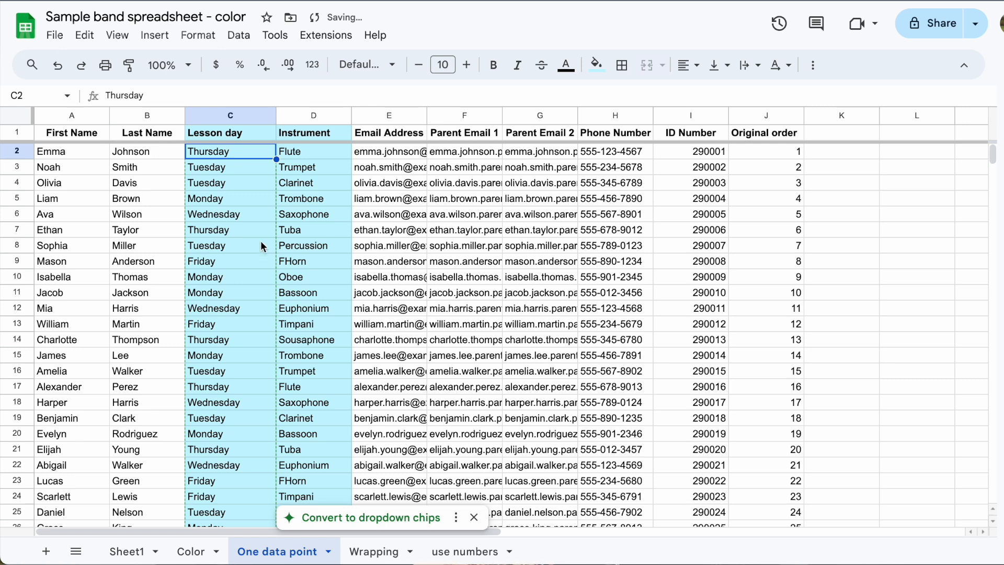
Sort the sheet from A to Z by Instrument first and by Lesson day second, grouping instruments within each day.
left_click(243, 233)
left_click(341, 116)
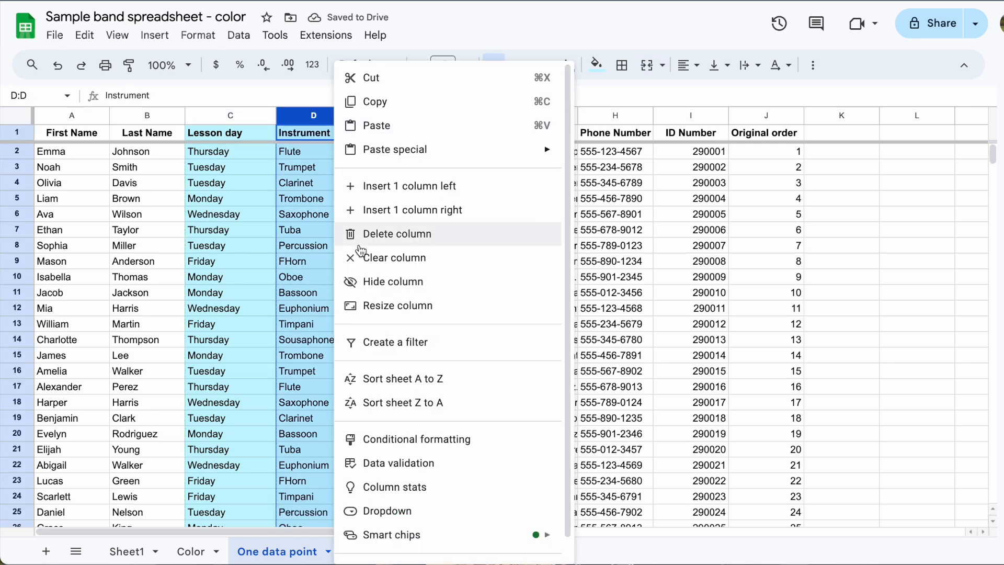
left_click(377, 381)
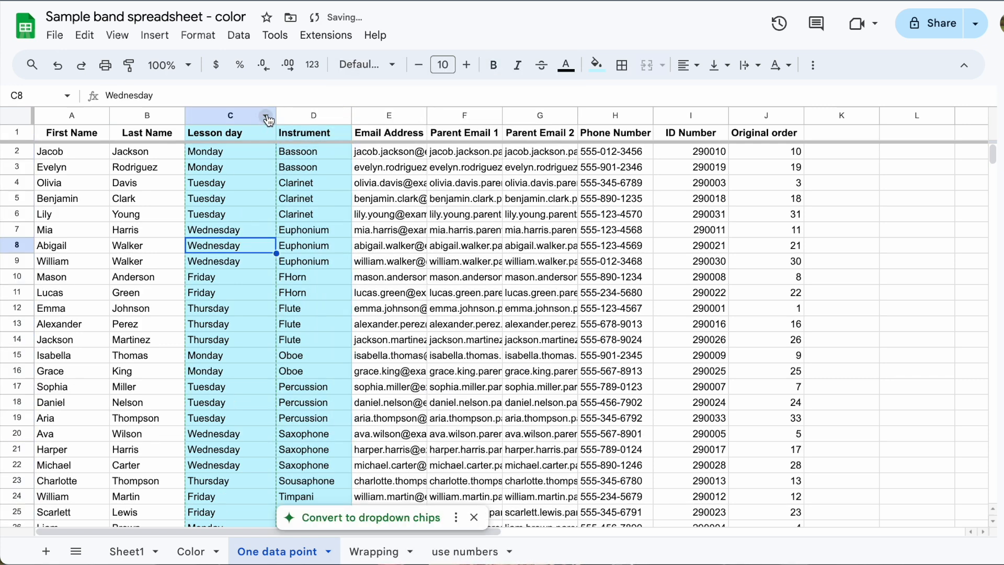
left_click(265, 115)
left_click(318, 382)
key("ctrl+c")
left_click(252, 293)
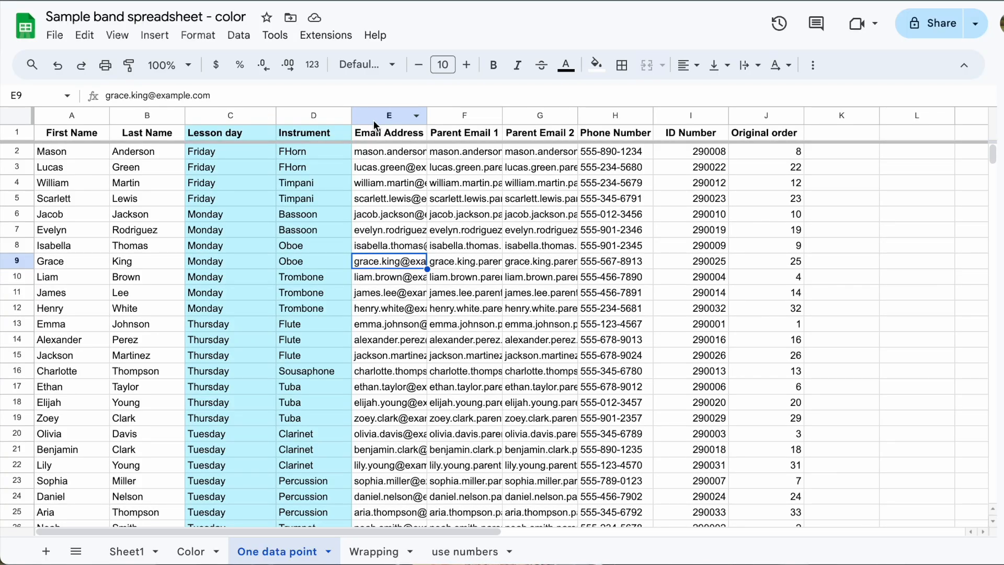
Move the Lesson day column to the end of the data, after the Original order column.
left_click(208, 114)
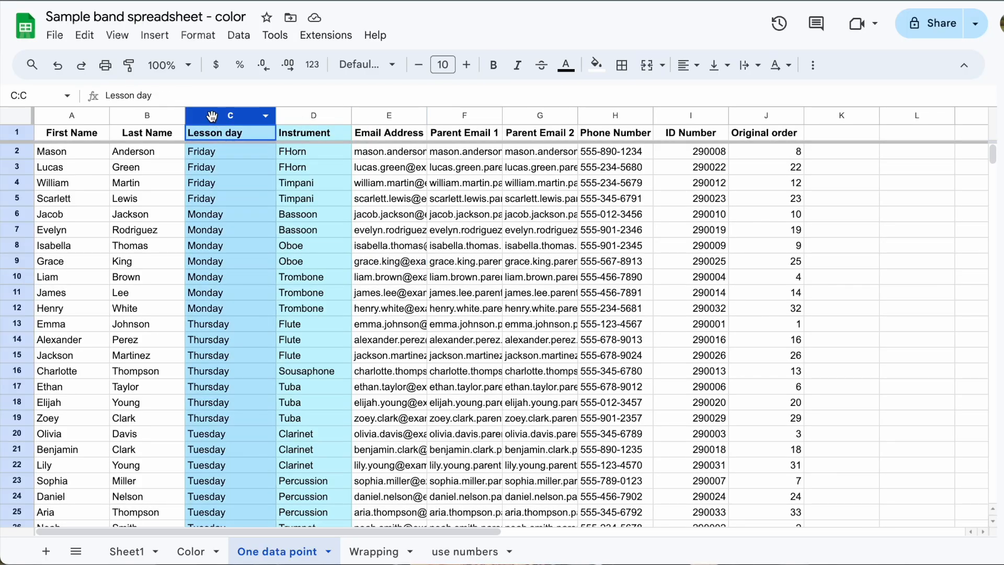
left_click_drag(208, 114, 362, 166)
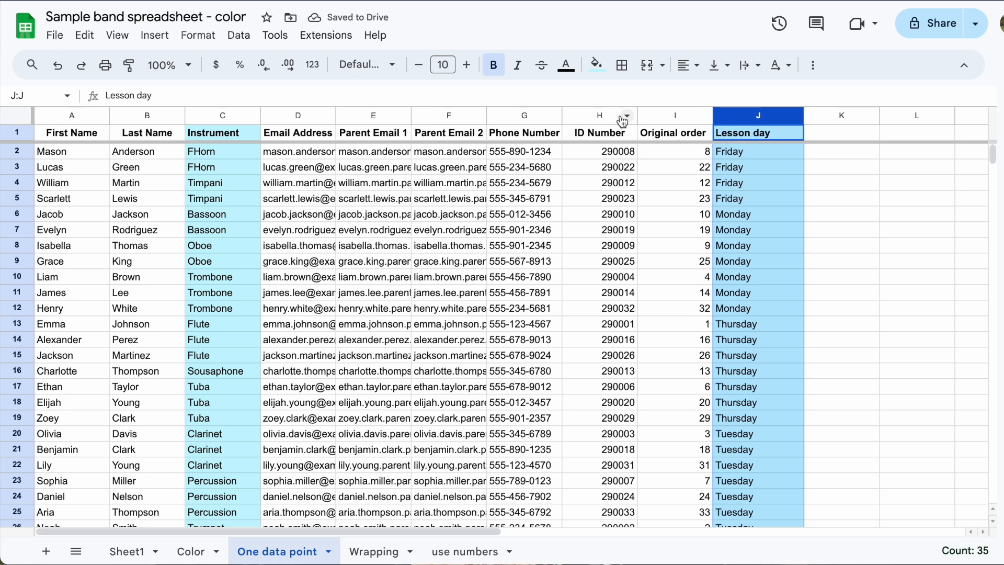
Hide columns H to J, covering ID Number, Original order and Lesson day, and unhide them again.
left_click(597, 114)
left_click_drag(597, 114, 742, 114)
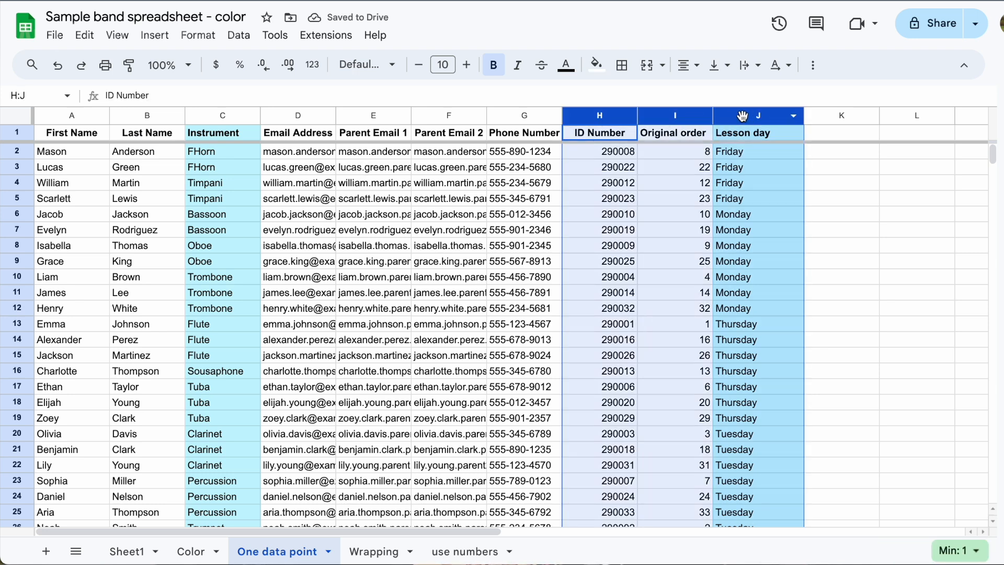
right_click(743, 117)
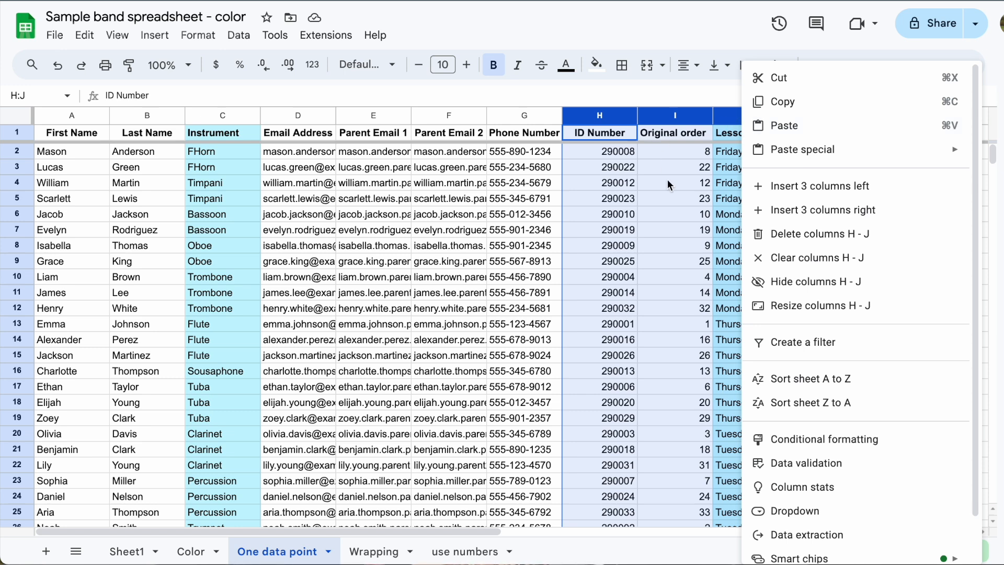
left_click(799, 281)
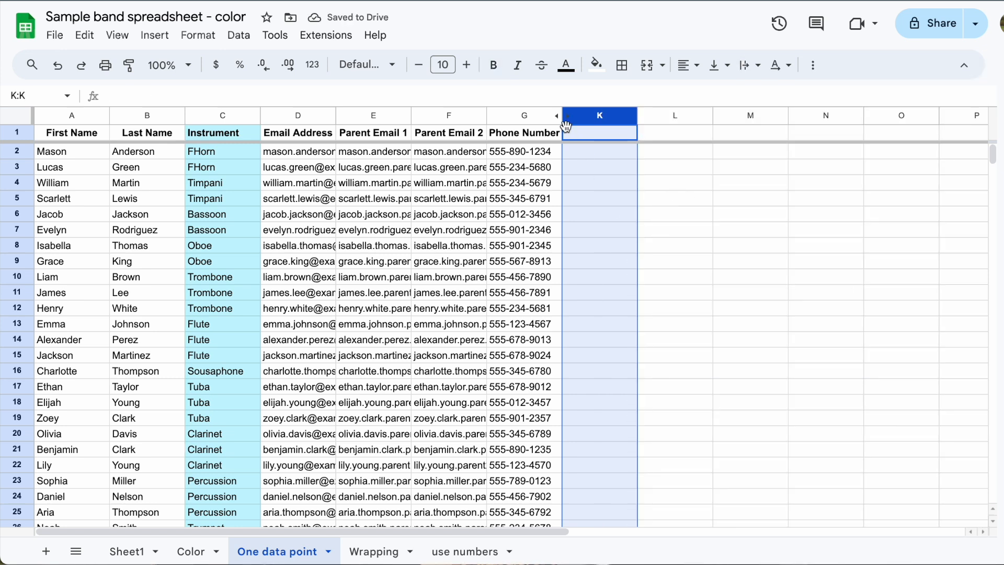
left_click(585, 178)
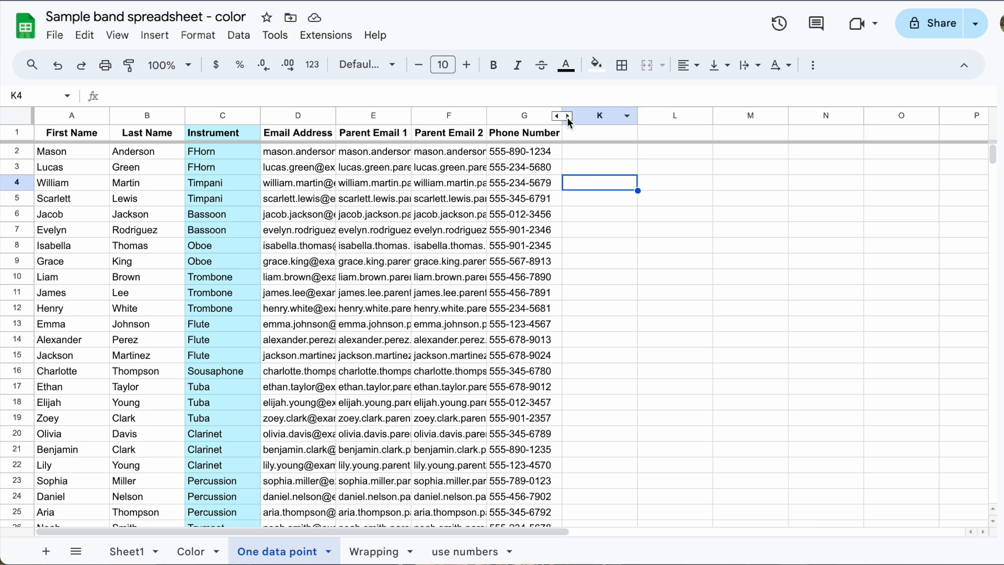
left_click(567, 118)
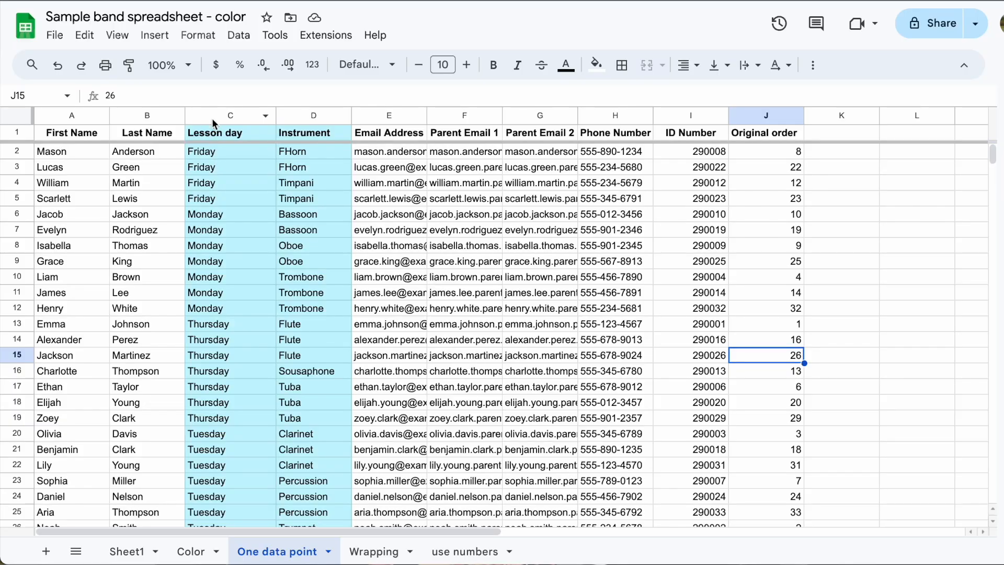
Sort the whole sheet by the Instrument column from A to Z.
left_click(213, 116)
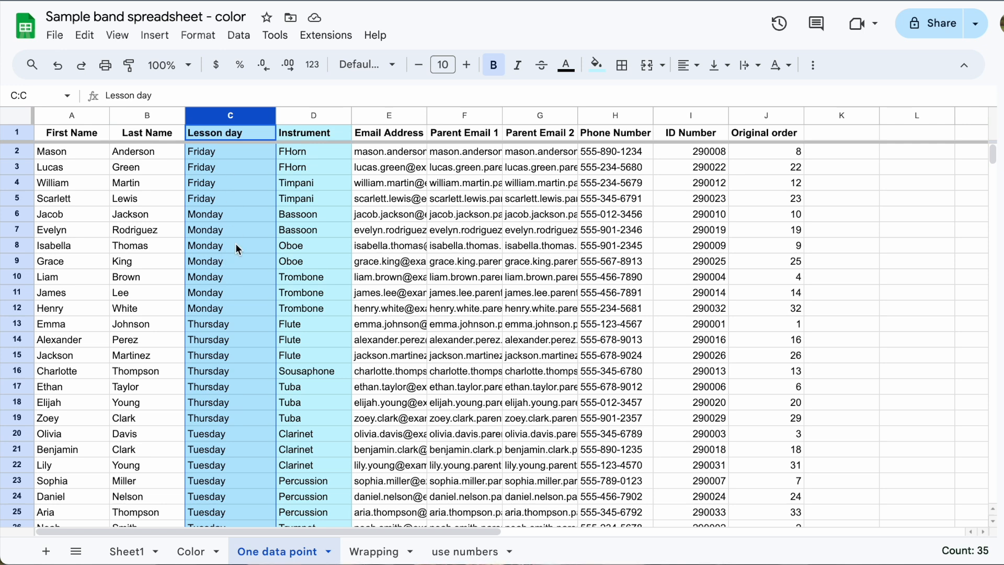
left_click(280, 184)
left_click(342, 117)
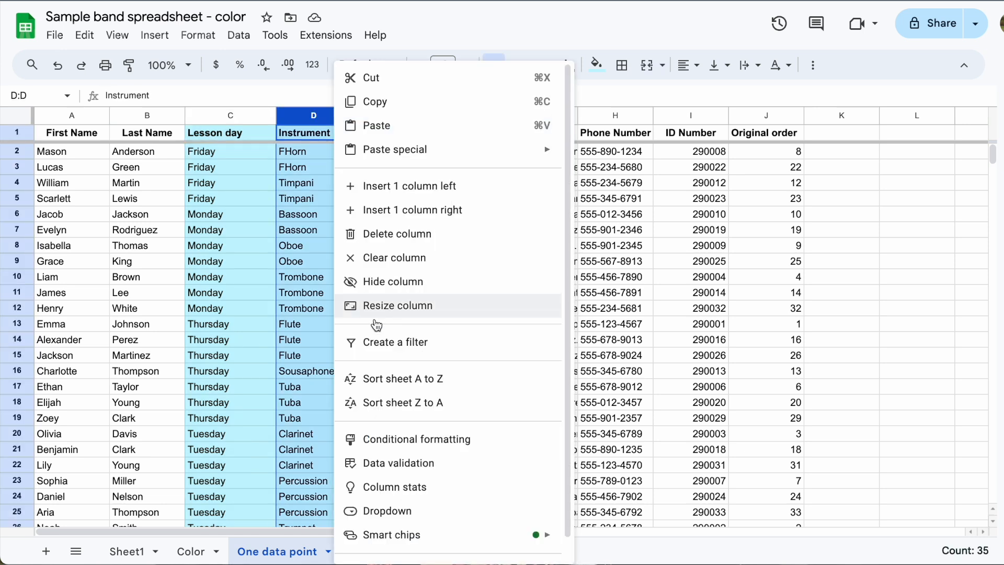
left_click(376, 379)
left_click(230, 188)
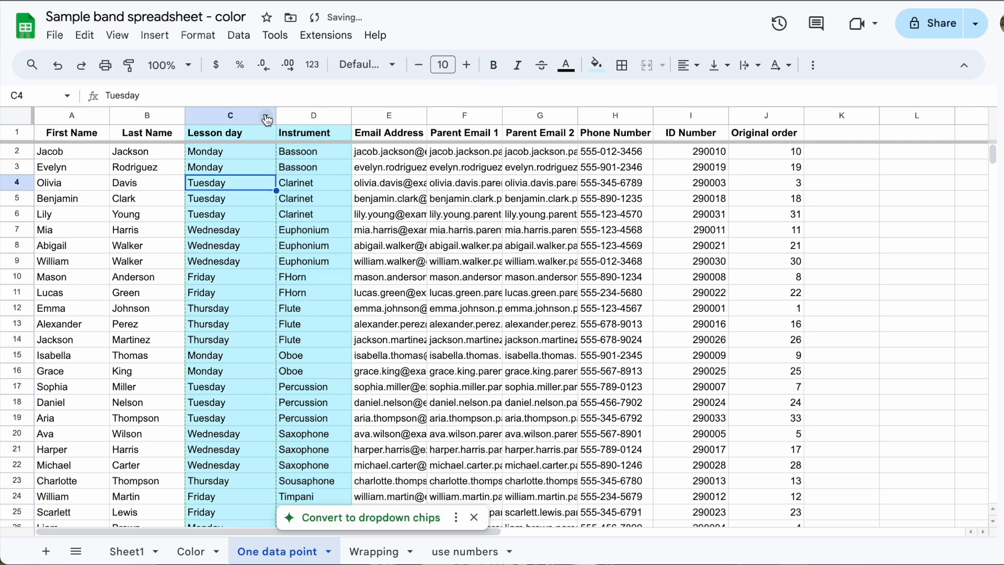
Re-sort the whole sheet by the Lesson day column from A to Z.
left_click(267, 116)
left_click(314, 380)
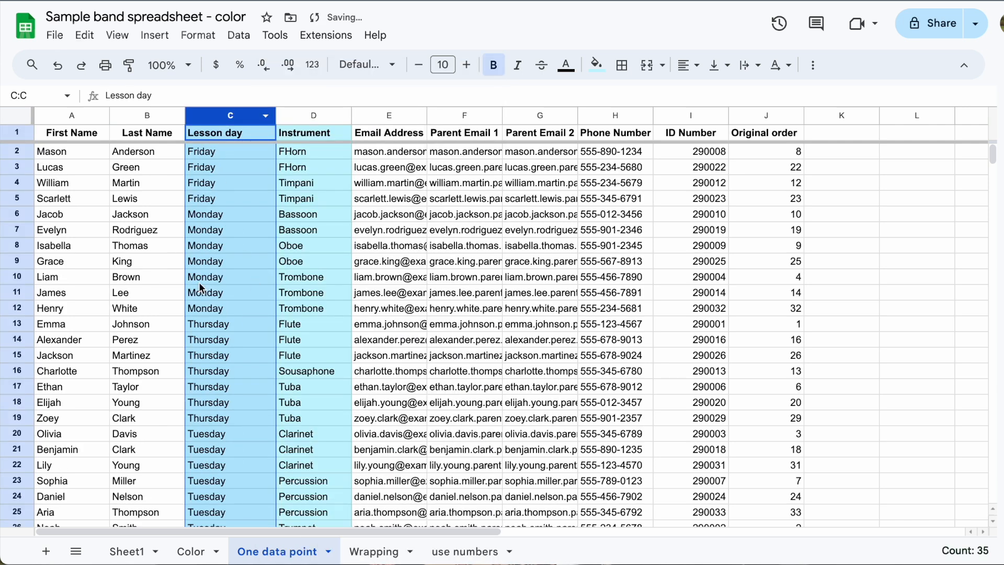
left_click(604, 318)
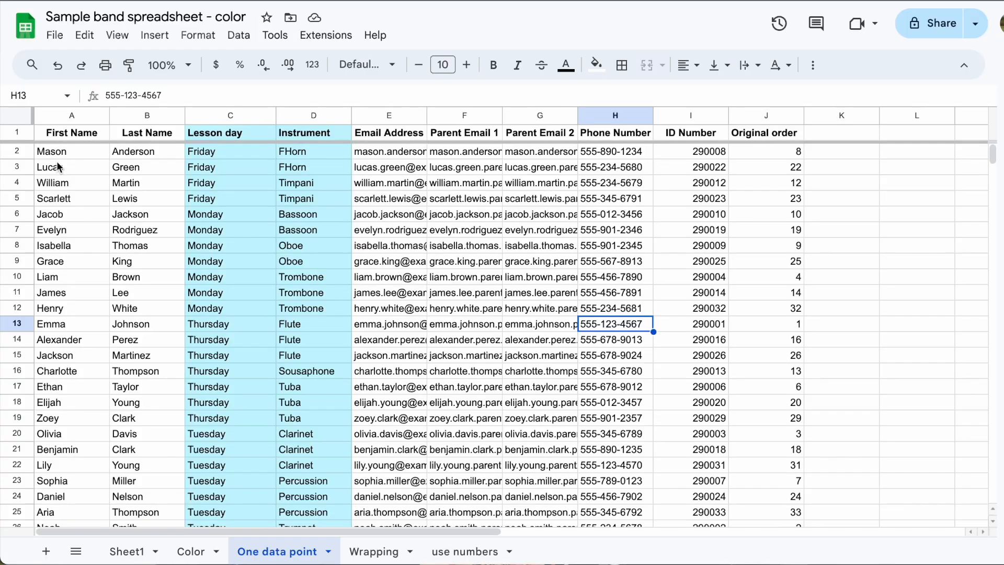
Sort the range A2:E13 by Column C and then by Column D, both from A to Z.
left_click_drag(47, 152, 377, 326)
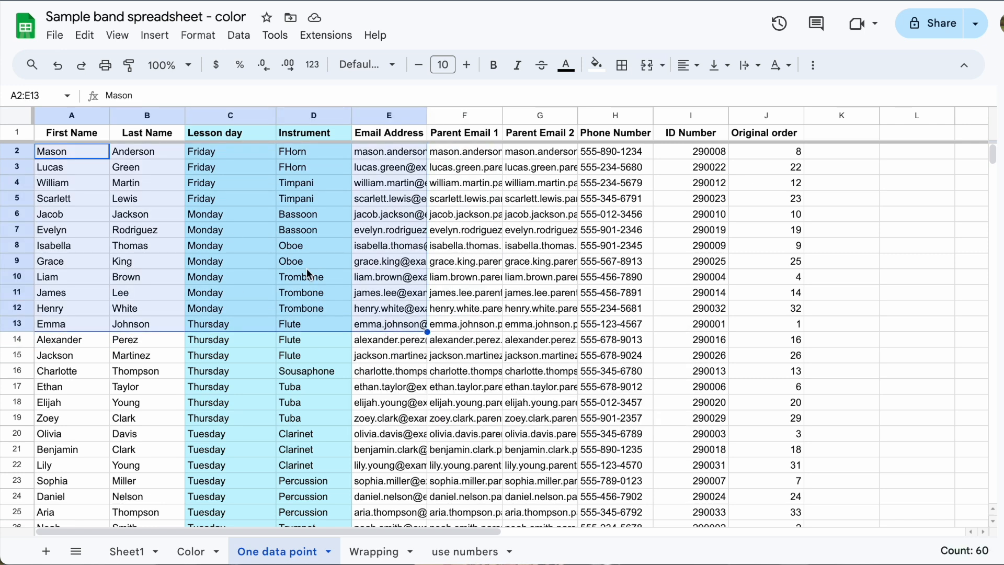
right_click(285, 247)
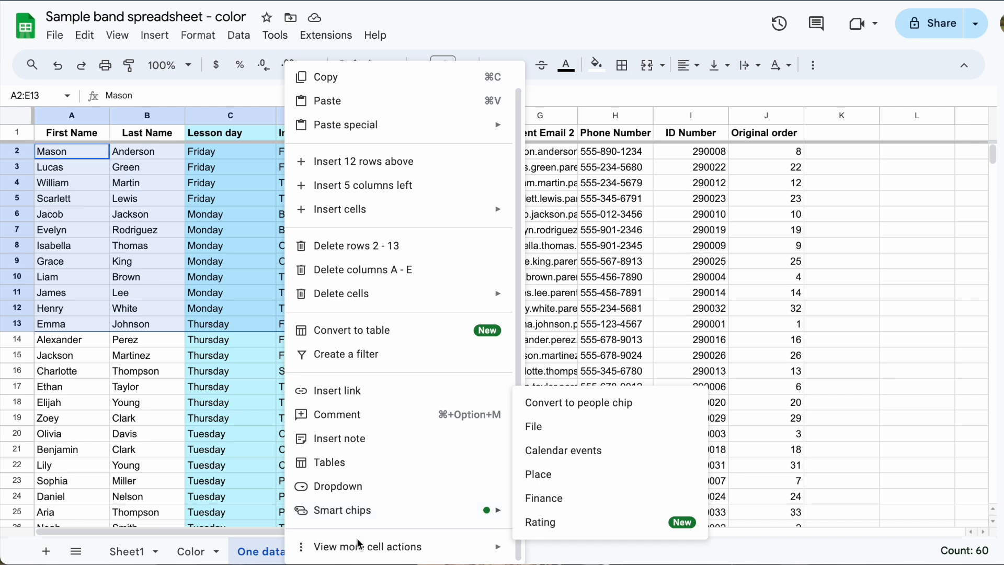
mouse_move(356, 552)
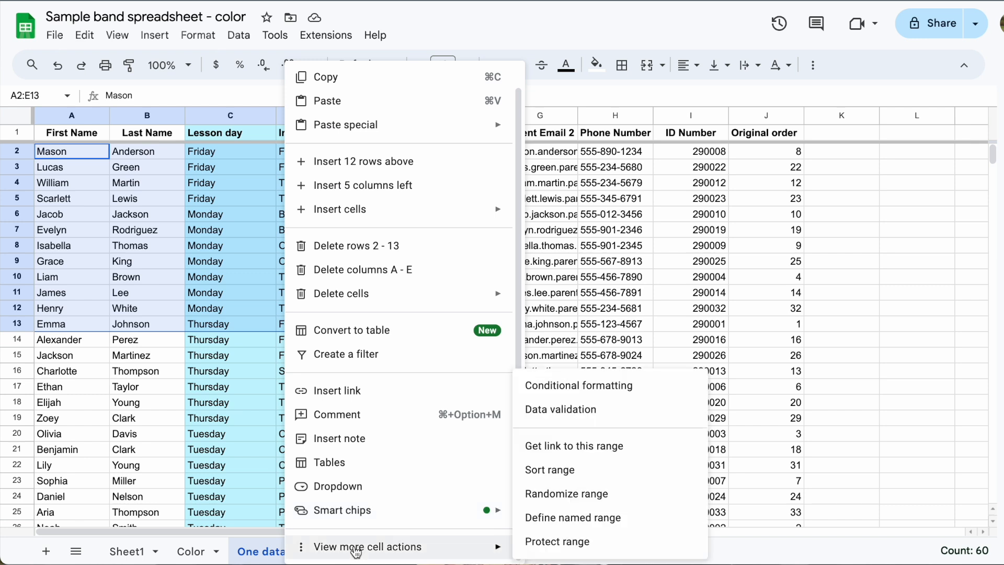
left_click(551, 470)
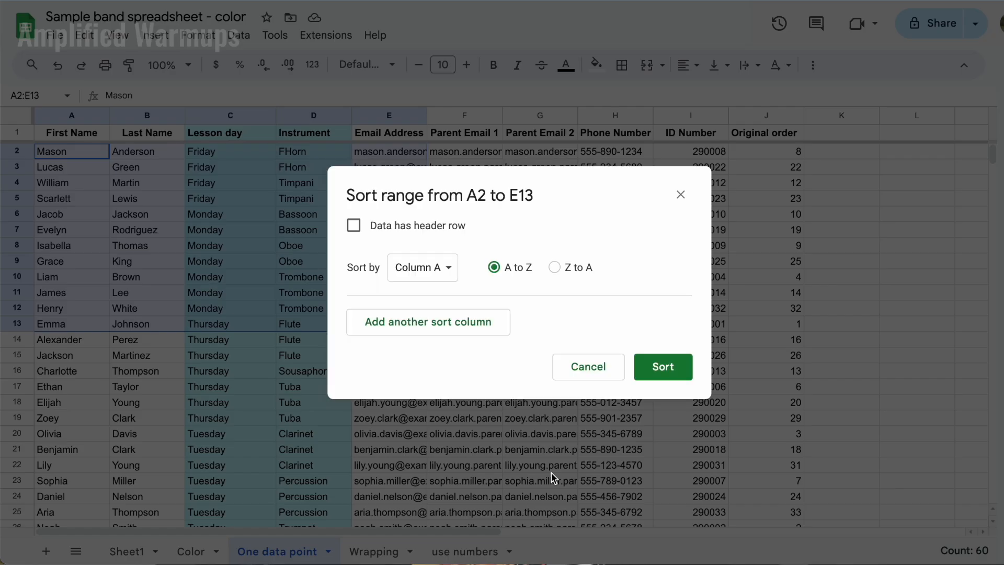
left_click(446, 269)
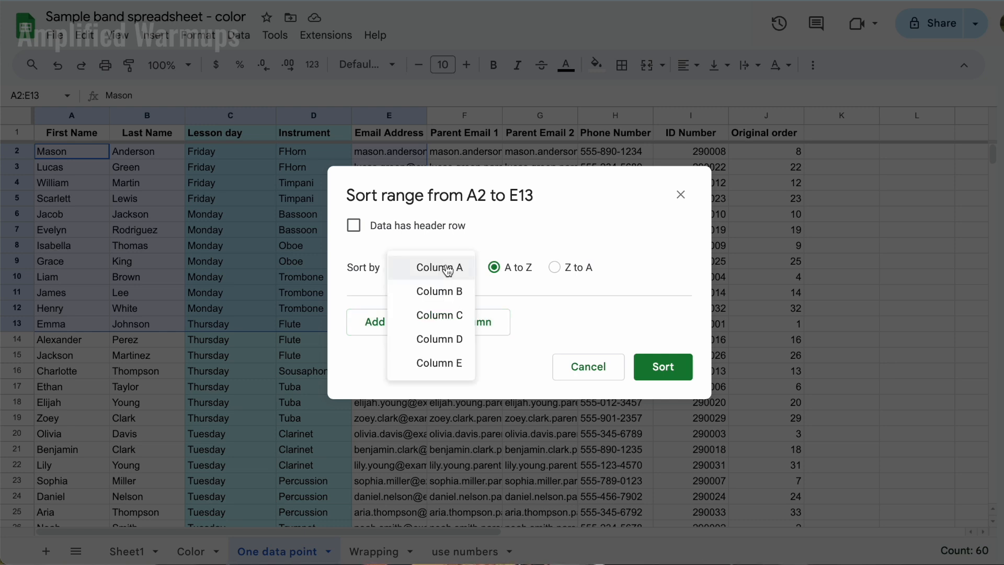
left_click(453, 320)
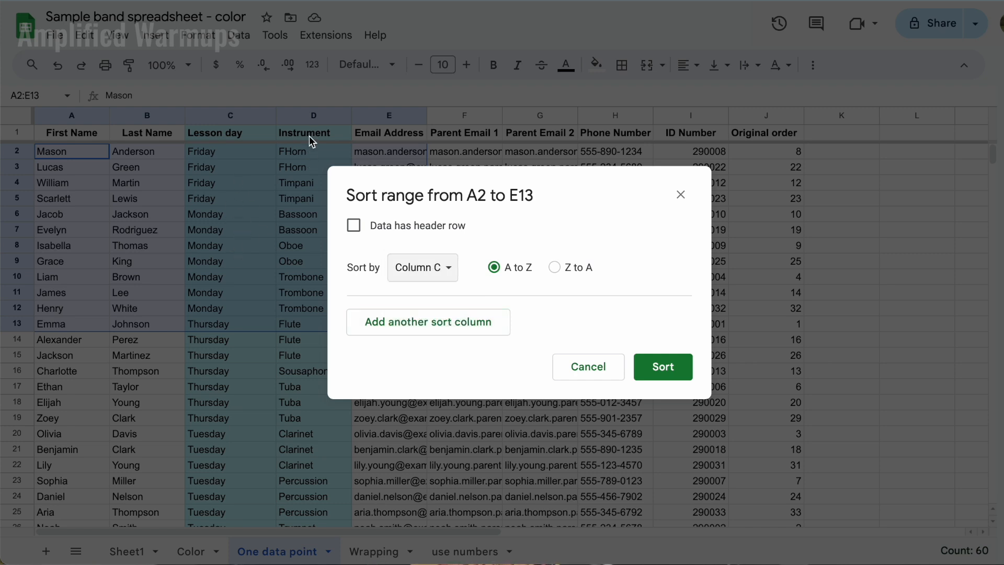
left_click(411, 329)
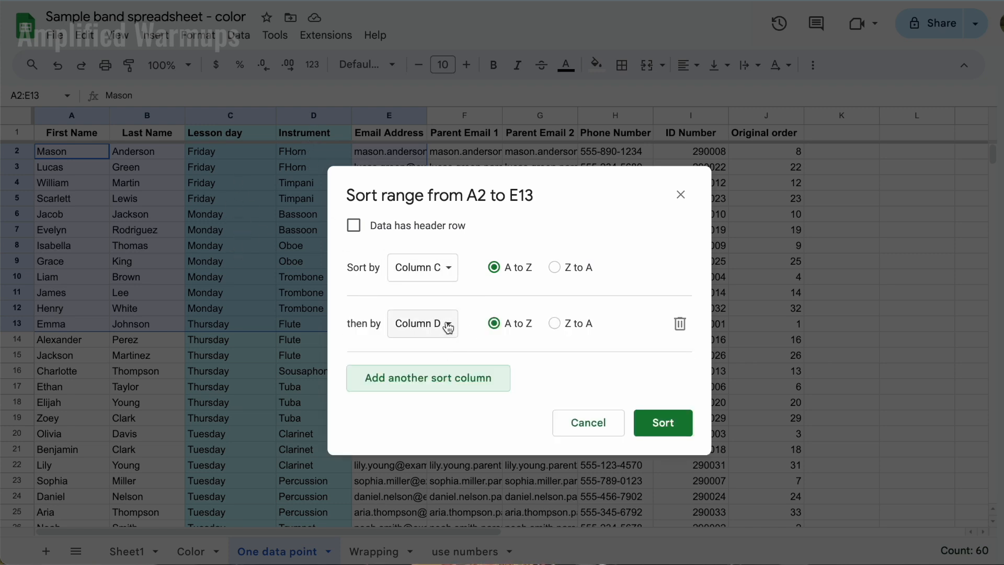
left_click(676, 413)
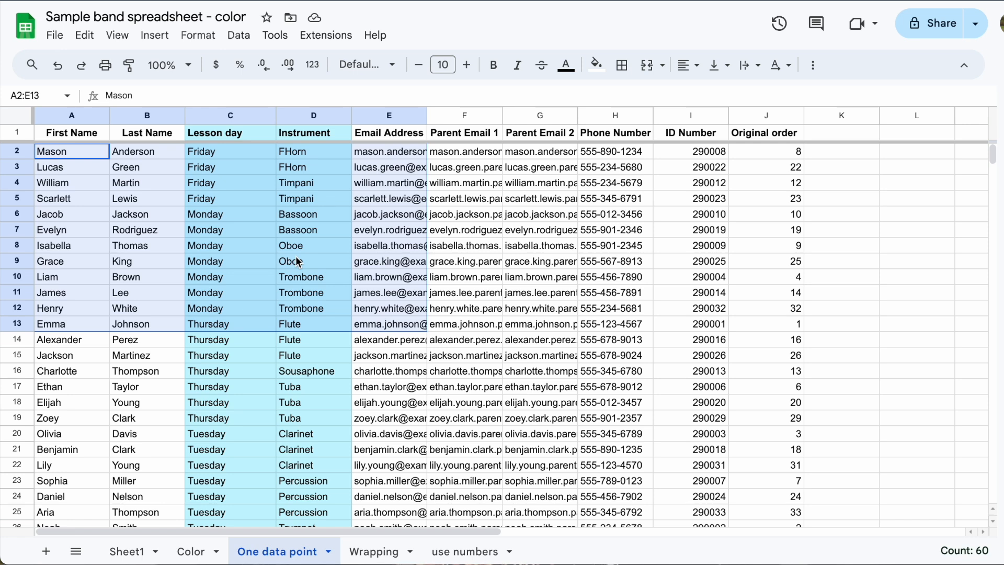
left_click(471, 219)
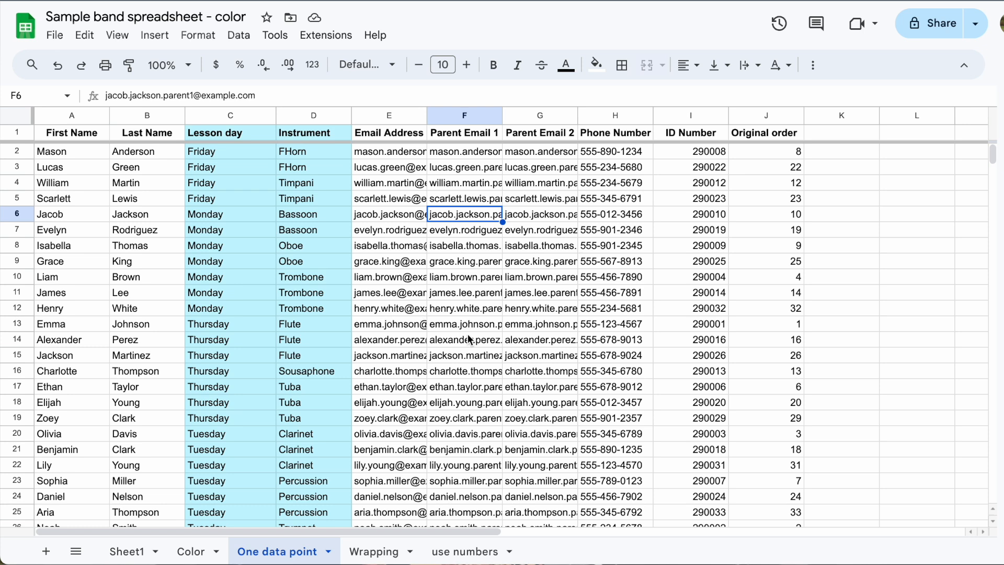
Undo the last sort by Lesson day.
key("super+z")
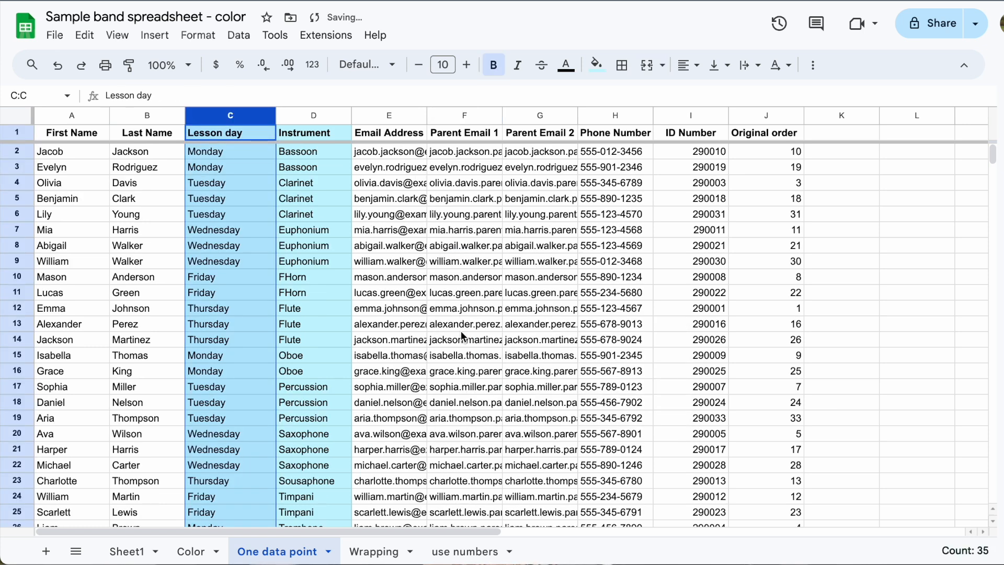
left_click(415, 241)
left_click_drag(61, 183, 795, 323)
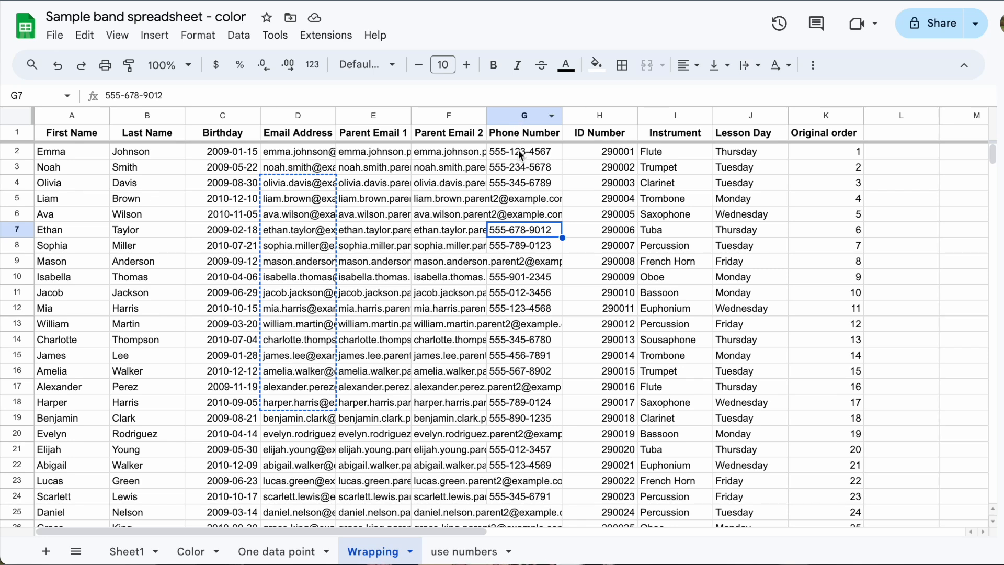
Try wrapping the text of the whole Parent Email 2 column on the Wrapping sheet and undo it.
scroll(520, 277, "down", 1)
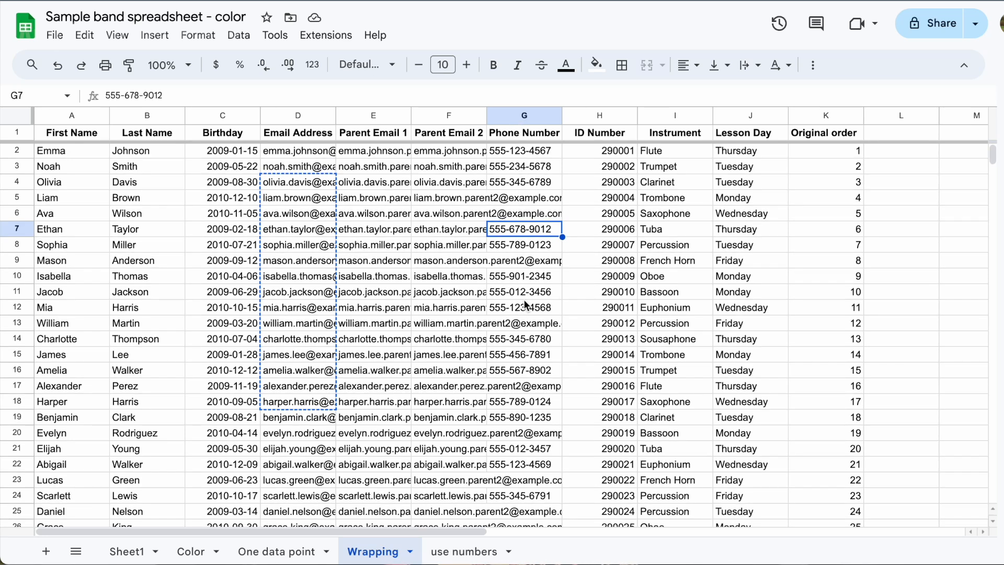
left_click(520, 217)
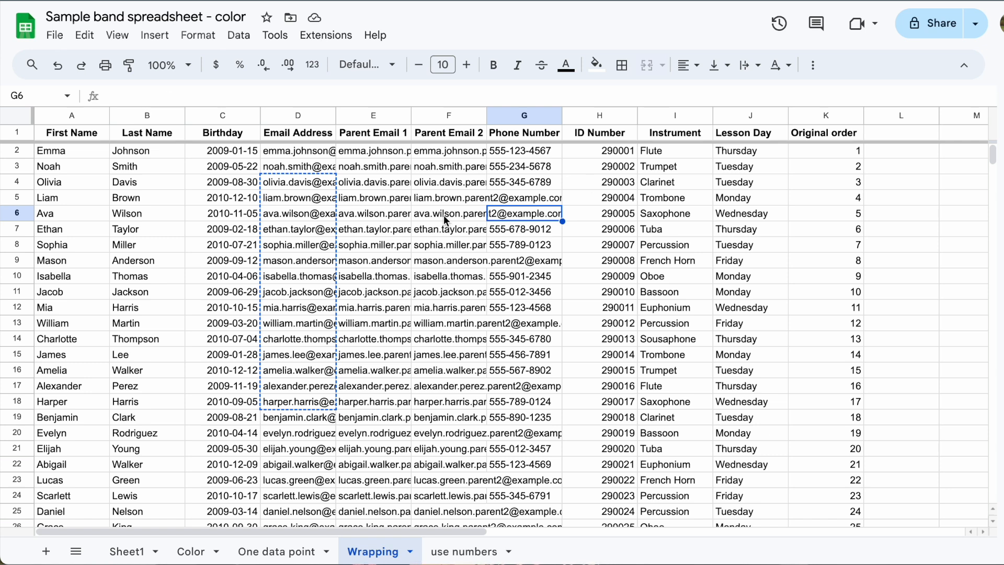
mouse_move(465, 211)
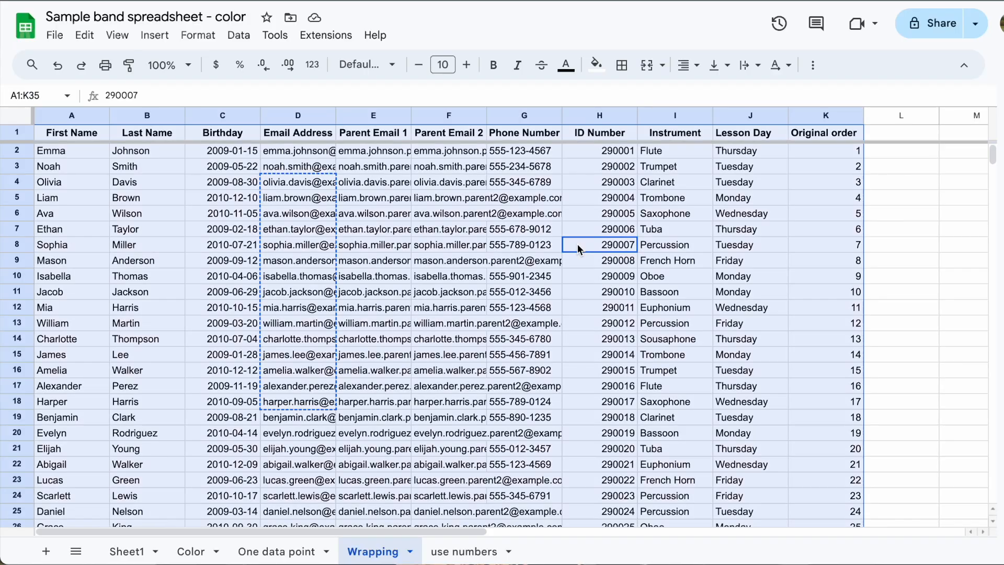
left_click(557, 233)
left_click(446, 116)
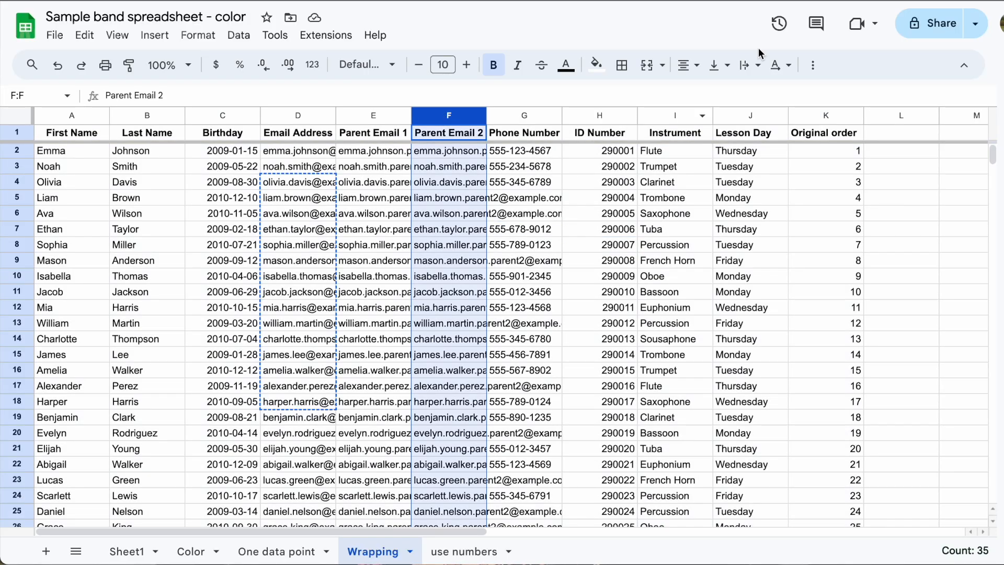
left_click(759, 67)
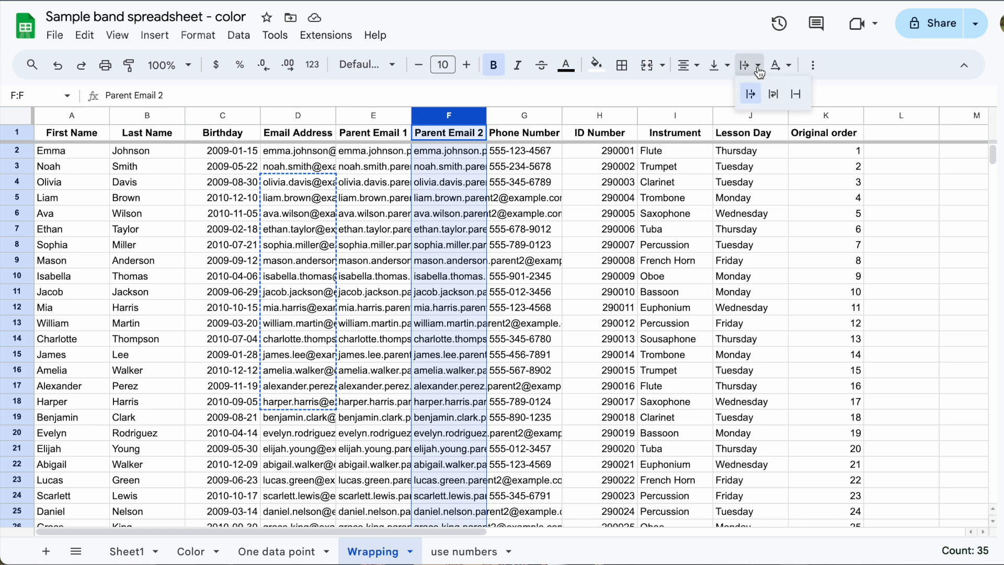
left_click(772, 94)
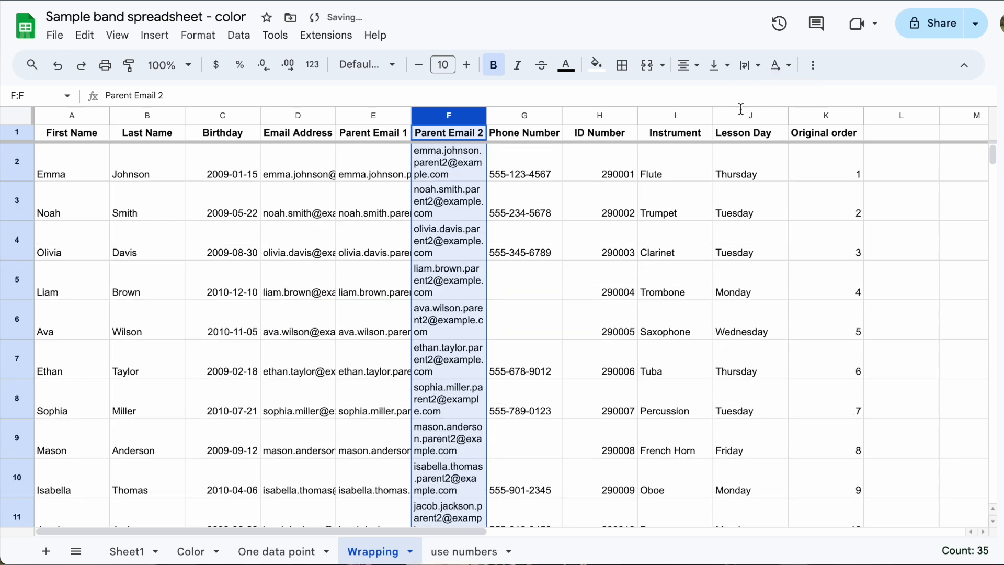
mouse_move(449, 199)
key("ctrl+z")
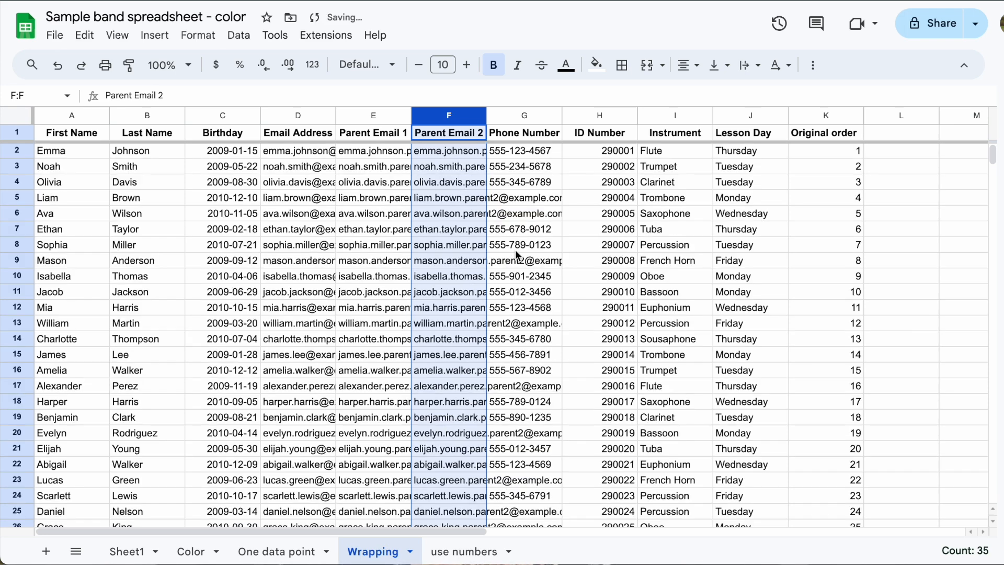
Set the text of the Parent Email 2 column to Clip so it does not spill into Phone Number.
left_click(749, 65)
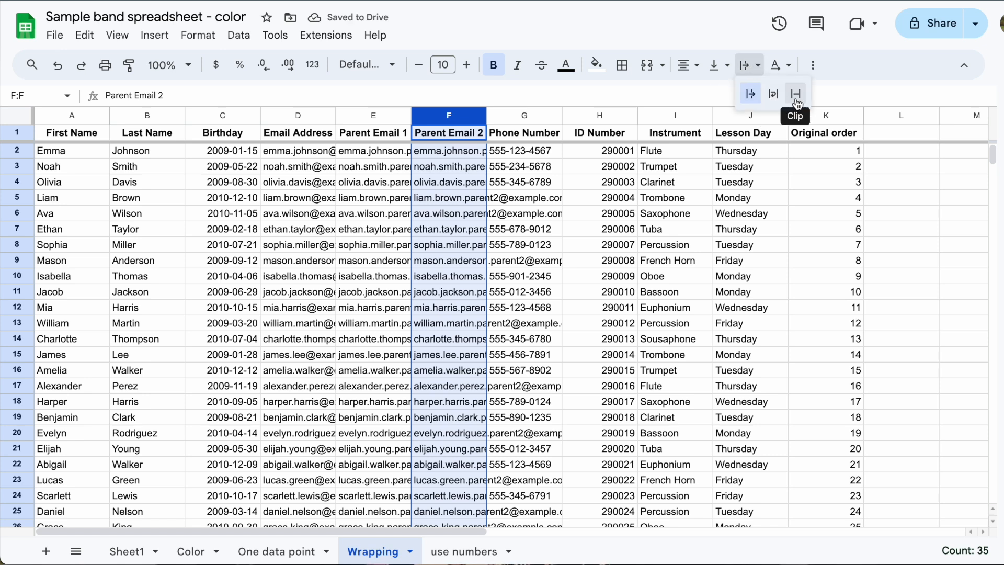
left_click(796, 94)
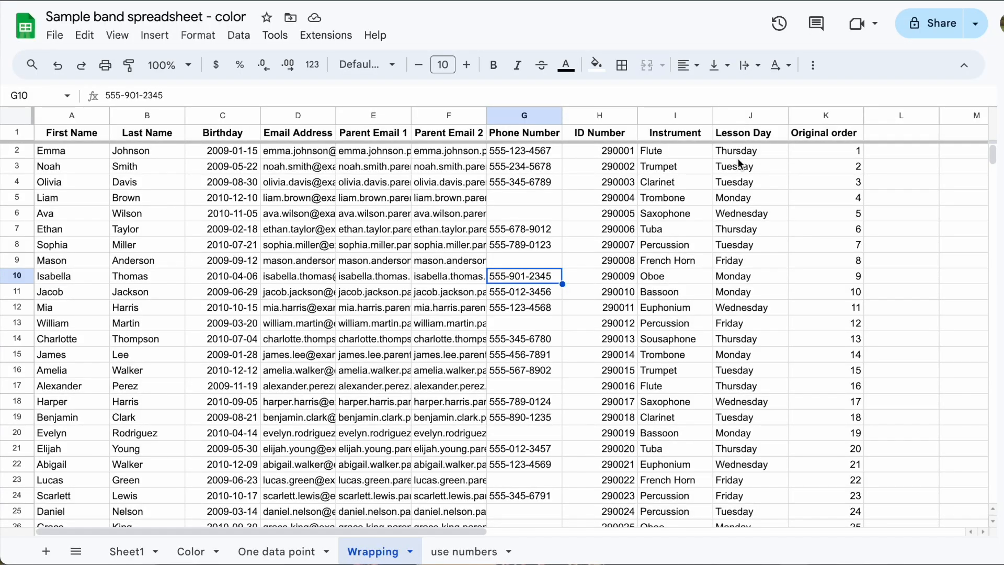
Sort the sheet by Lesson Day from A to Z and change the Friday entries in J2:J5 to "5 Friday".
right_click(778, 116)
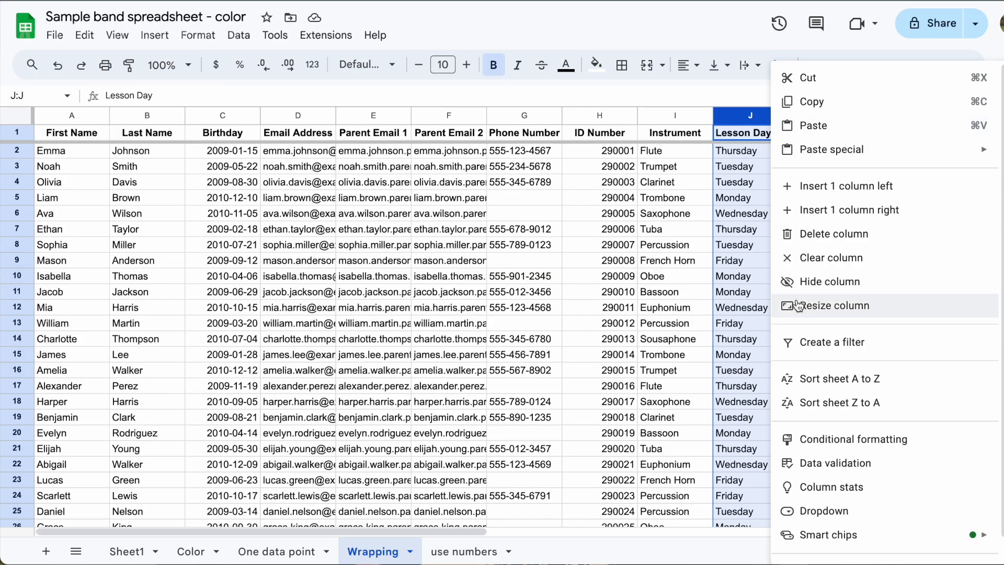
left_click(810, 377)
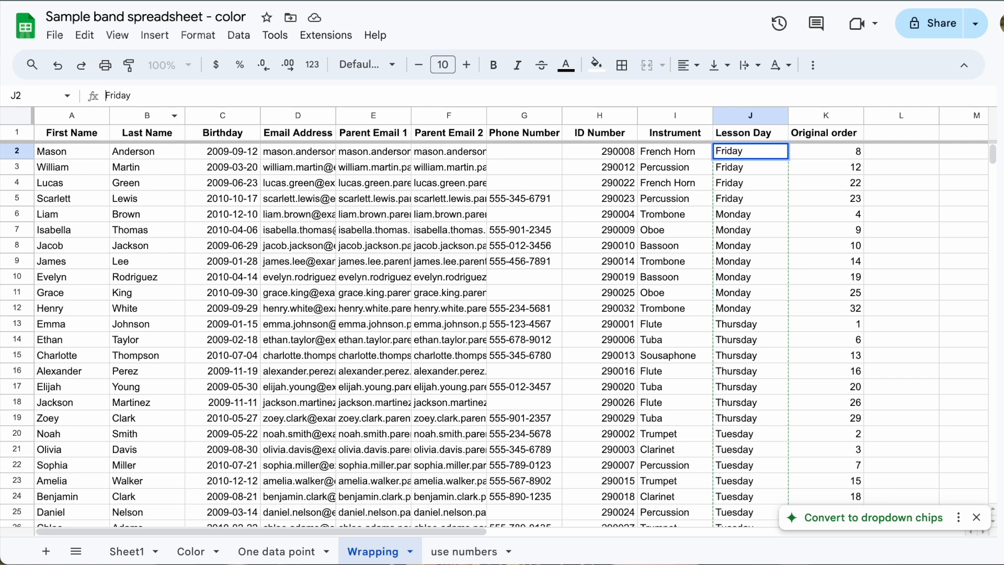
type("5 Friday")
key("Return")
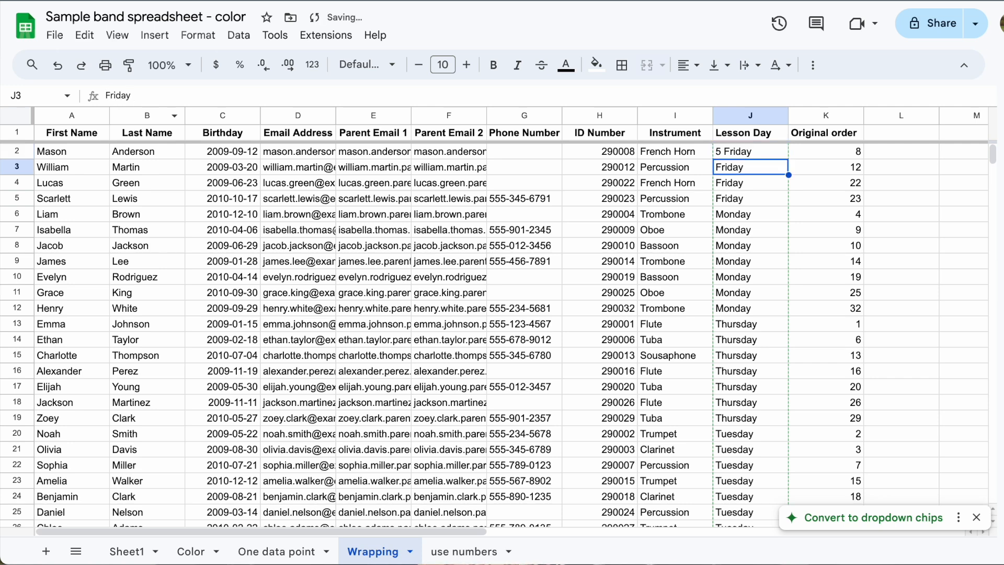
type("5")
key("Return")
type("5")
key("Return")
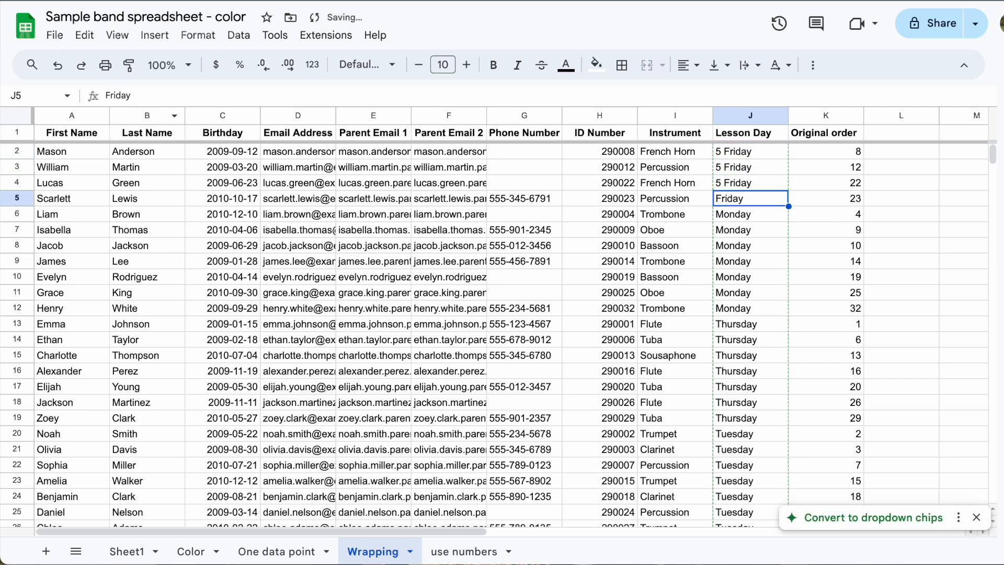
type("5")
key("Return")
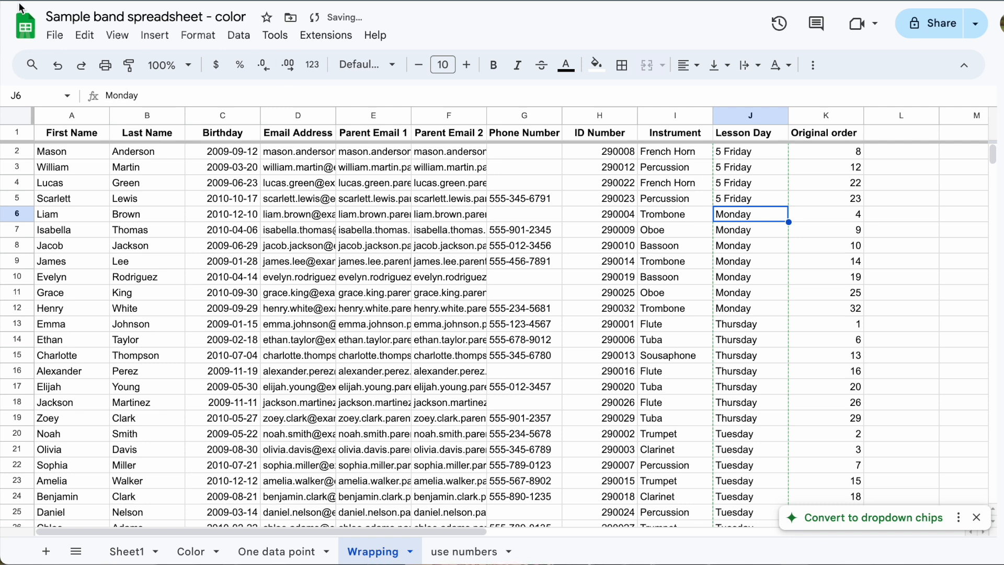
Change the first Monday entry, in cell J6, to "1 Monday".
left_click(106, 95)
type("1")
key("Return")
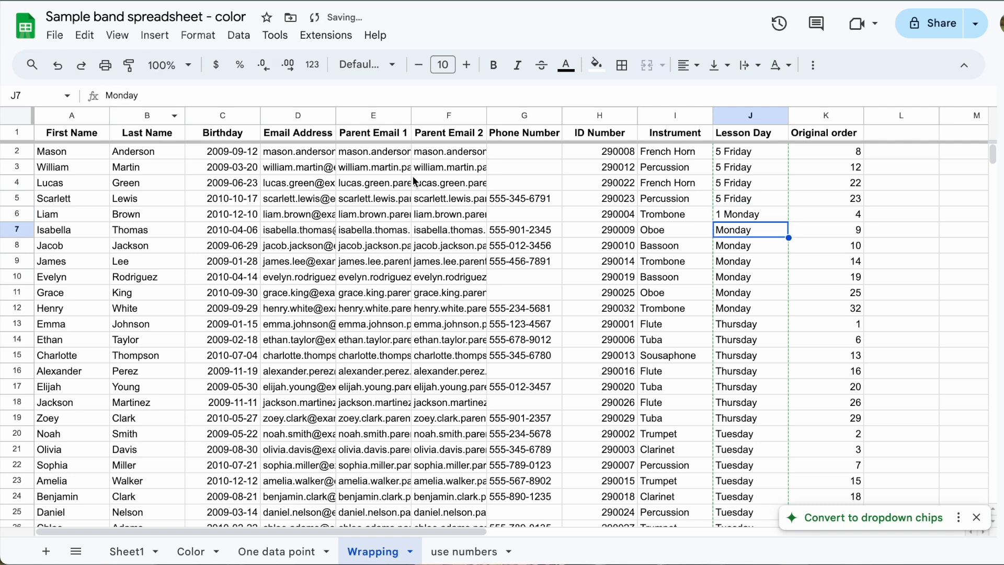
Try filling the "1 Monday" entry from J6 alone down to J12 and undo the fill.
left_click(742, 214)
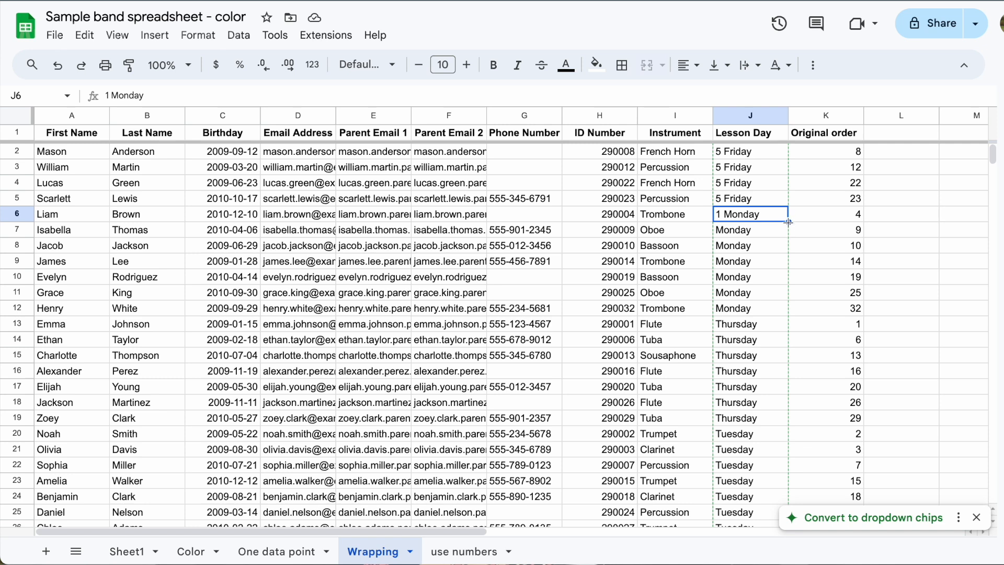
left_click_drag(788, 222, 784, 307)
left_click_drag(784, 312, 786, 314)
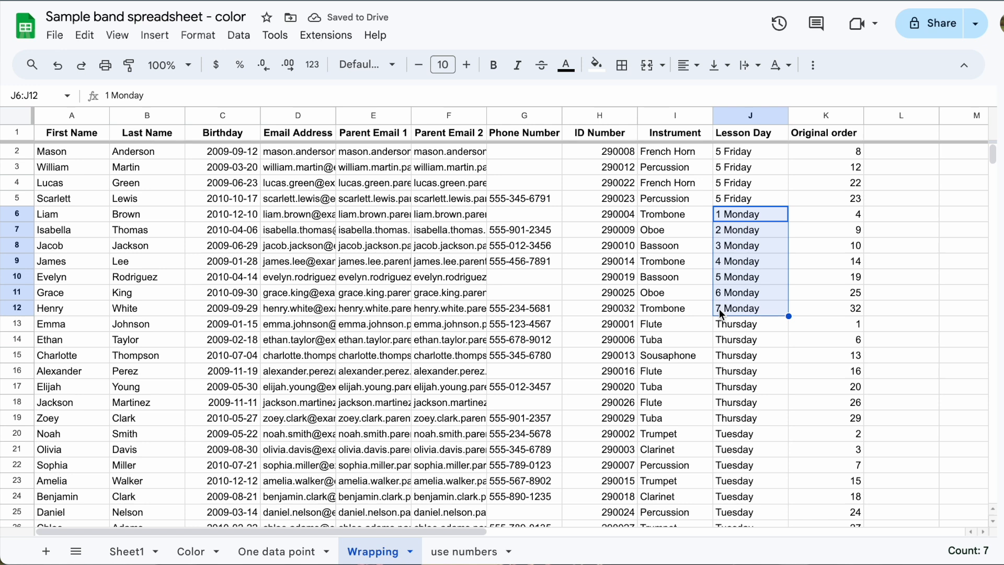
left_click(742, 324)
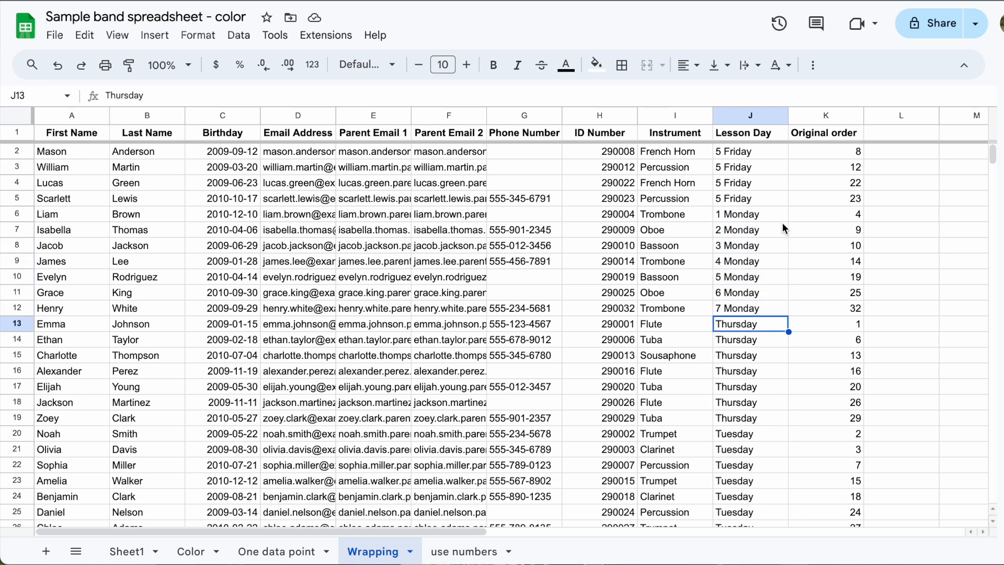
key("ctrl+z")
Copy "1 Monday" from J6 into J7 and fill the two matching cells down through J12.
key("ctrl+c")
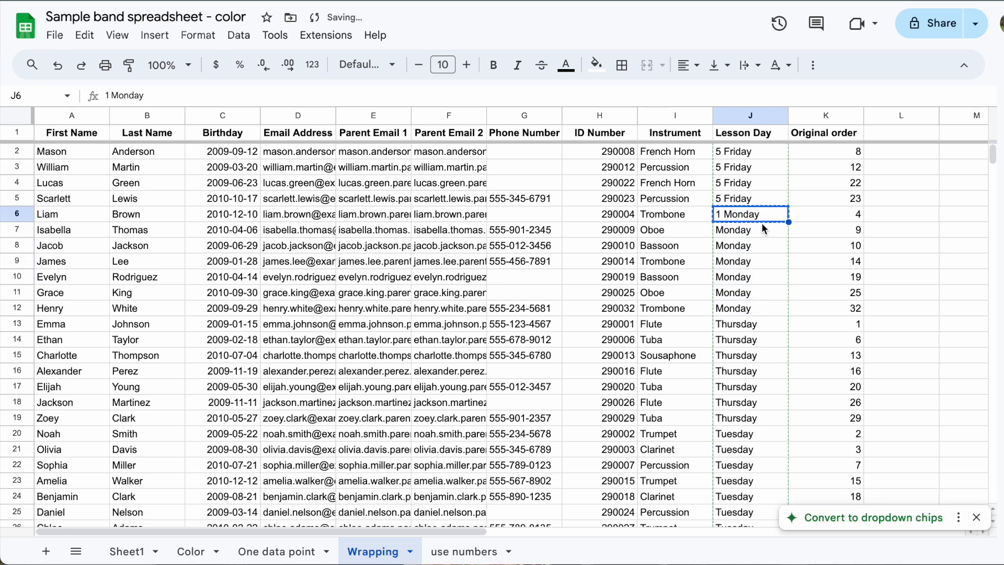
left_click(761, 229)
key("ctrl+v")
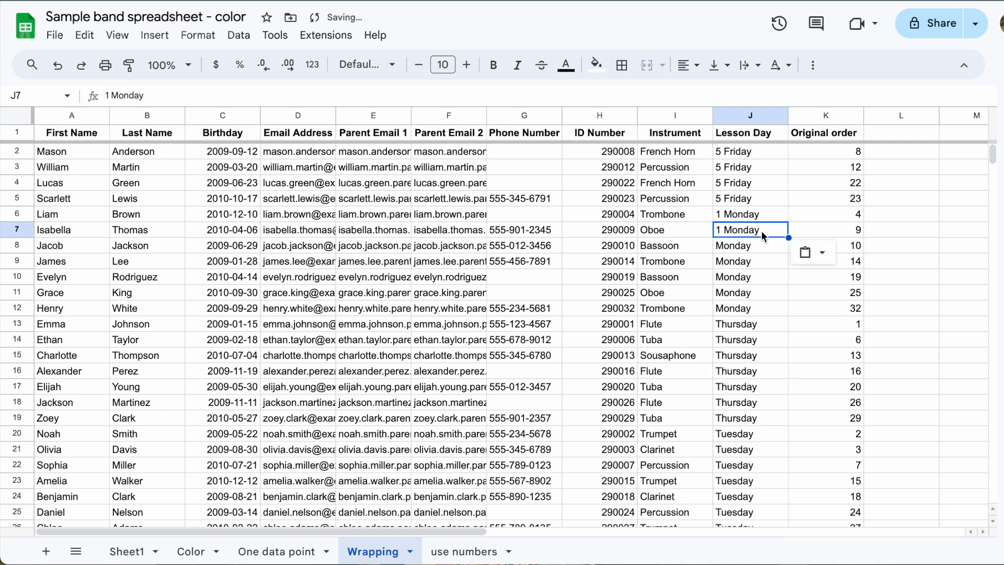
left_click(768, 218, "shift")
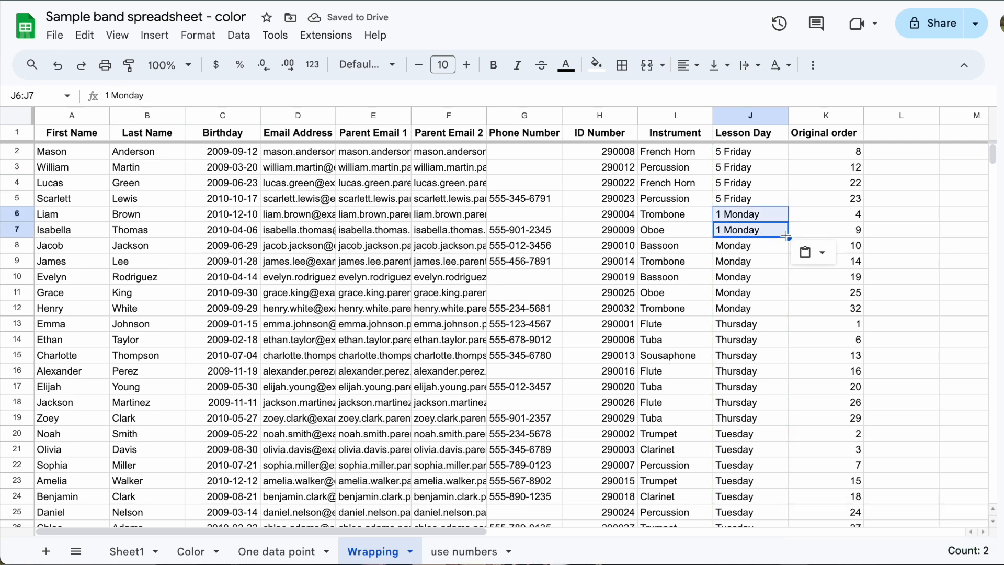
left_click_drag(787, 238, 781, 313)
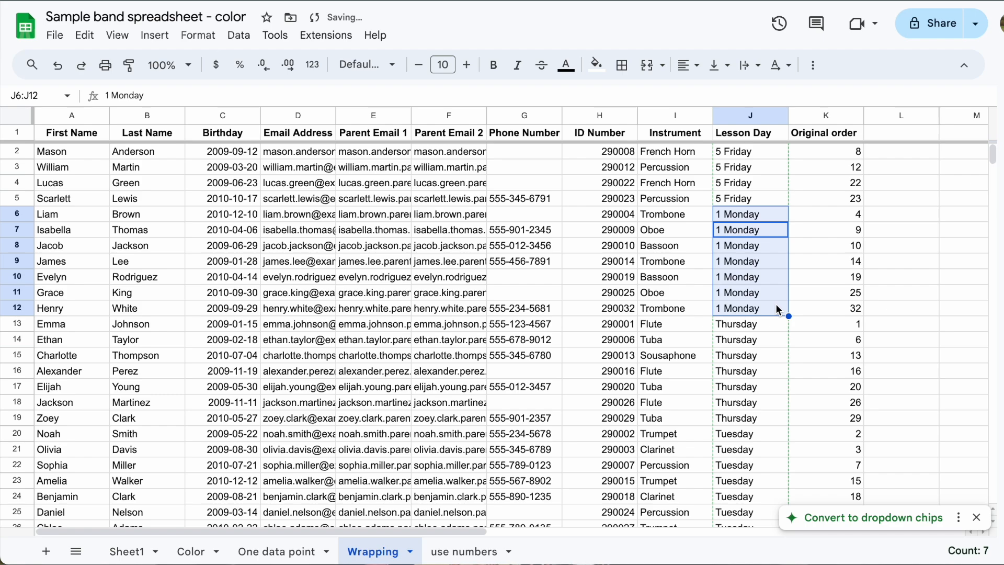
Sort the sheet from A to Z by the numbered Lesson Day column and again by the Instrument column.
scroll(777, 309, "down", 1)
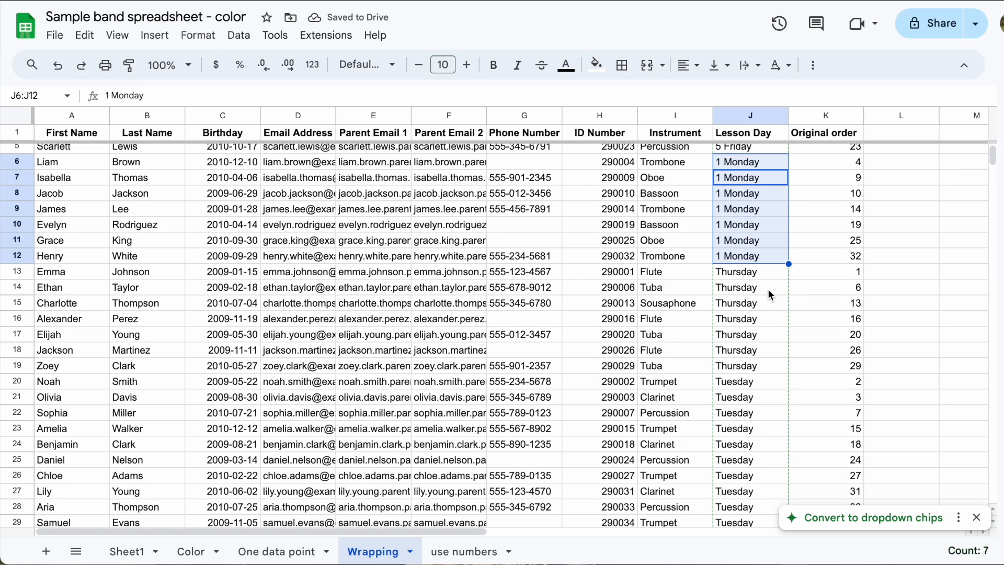
left_click(768, 288)
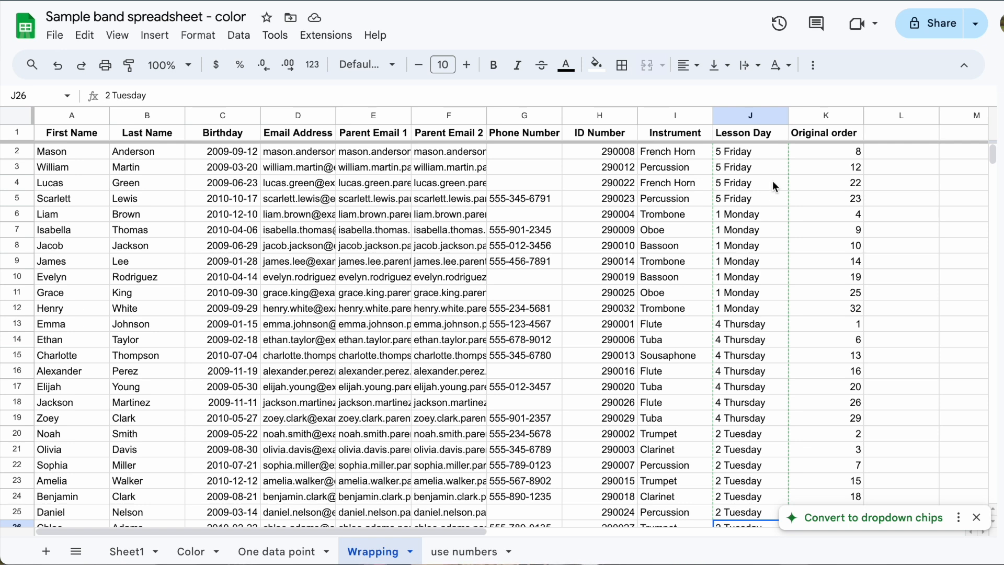
left_click(779, 115)
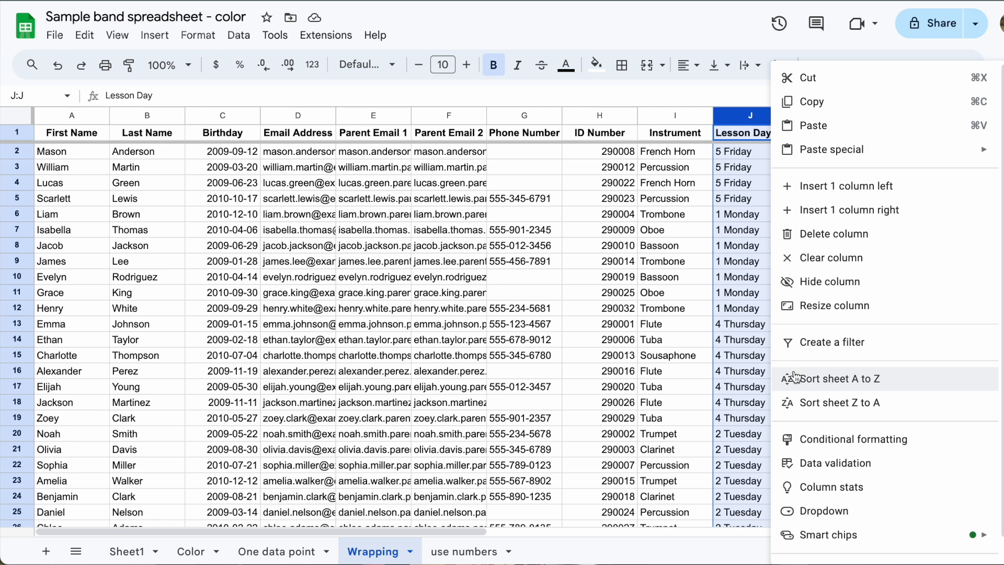
left_click(793, 373)
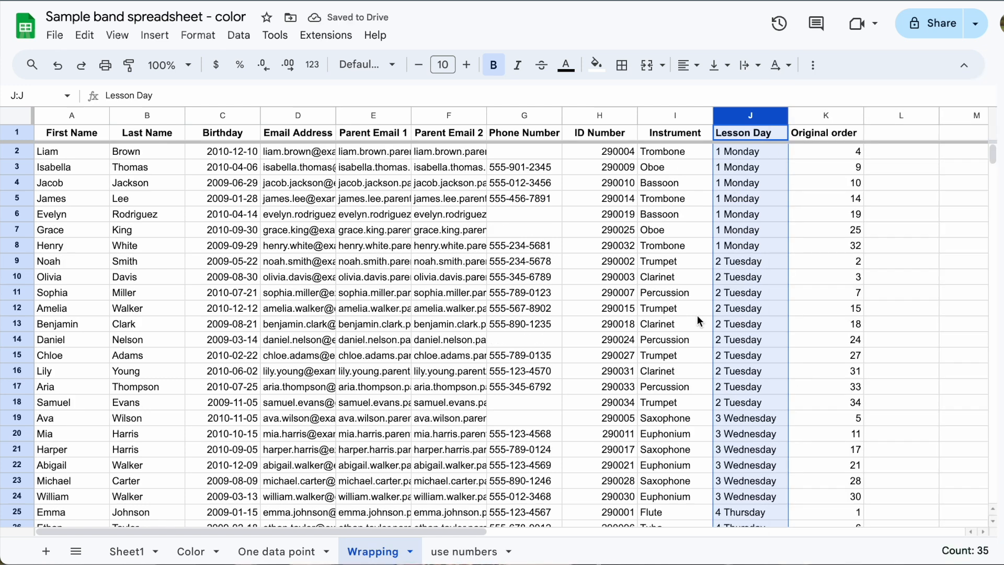
left_click(703, 115)
left_click(744, 378)
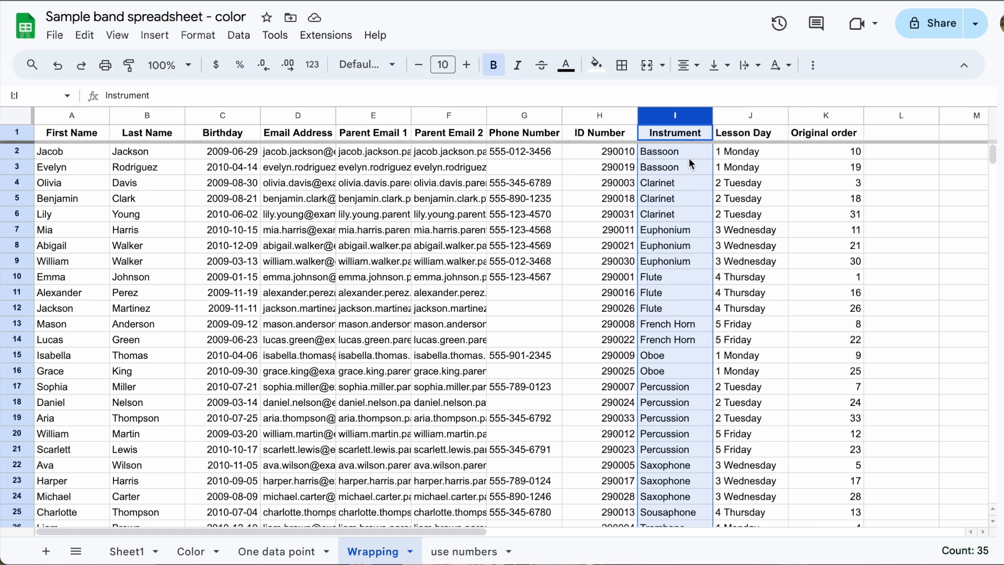
Insert one blank column between Instrument and Lesson Day.
left_click(690, 164)
left_click(670, 114)
right_click(670, 114)
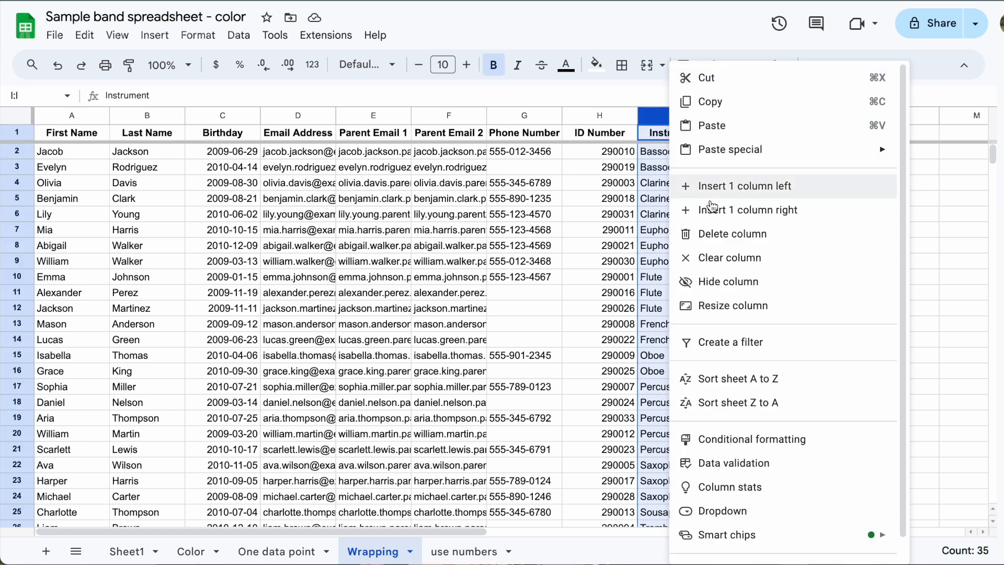
left_click(717, 210)
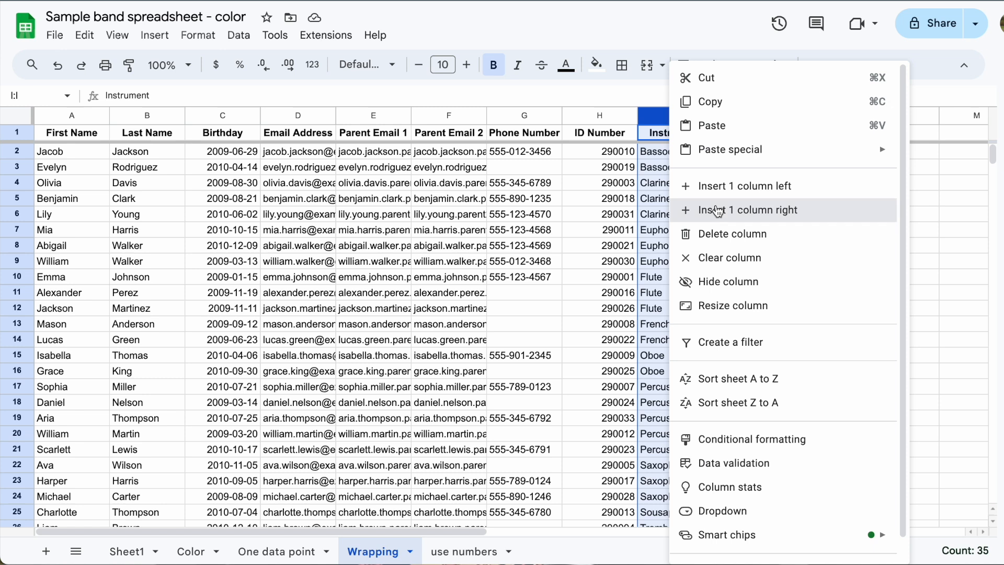
left_click(717, 205)
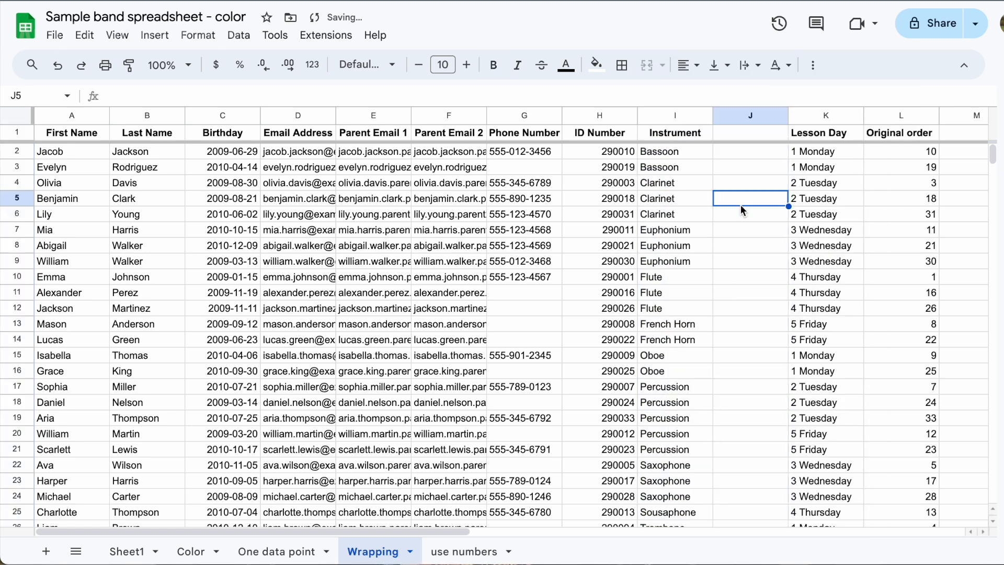
Enter the order number 1 beside the three Flute rows in J10:J12 of the blank column.
left_click(720, 279)
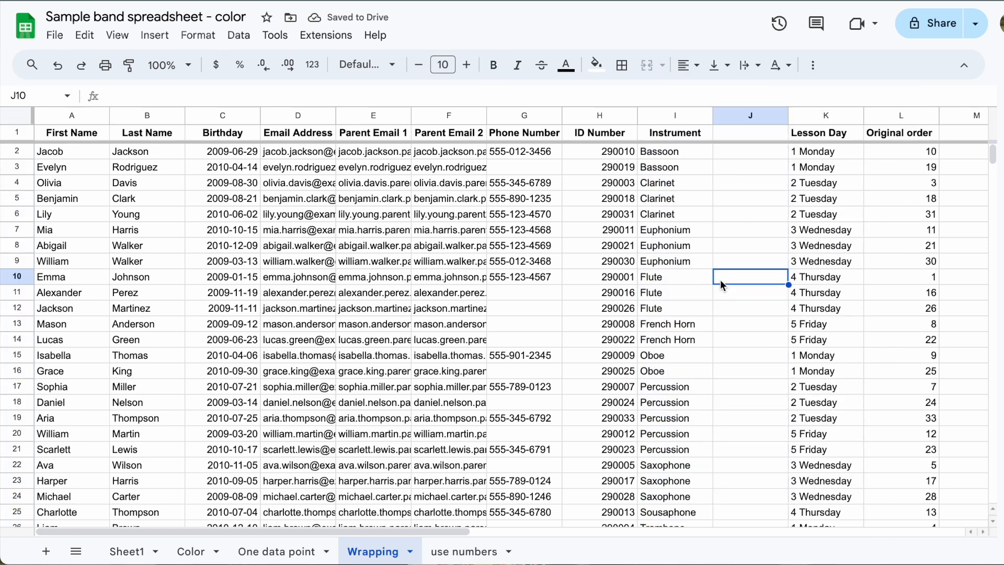
type("1")
key("Return")
type("1")
key("Return")
type("1")
key("Return")
key("Down")
key("Down")
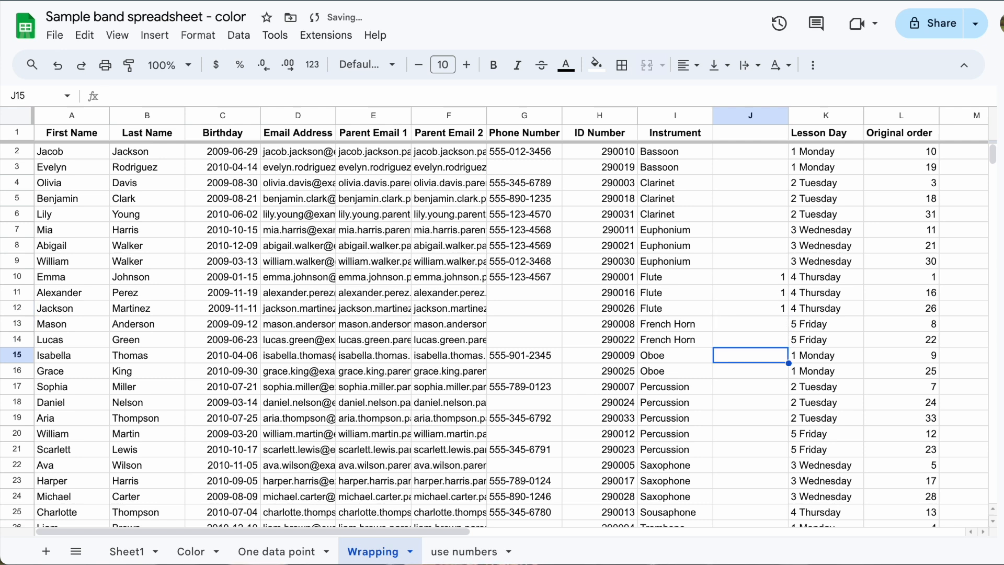
Enter the order number 1.1 beside the two Oboe rows in J15:J16.
type("1.1")
key("Return")
type("1.")
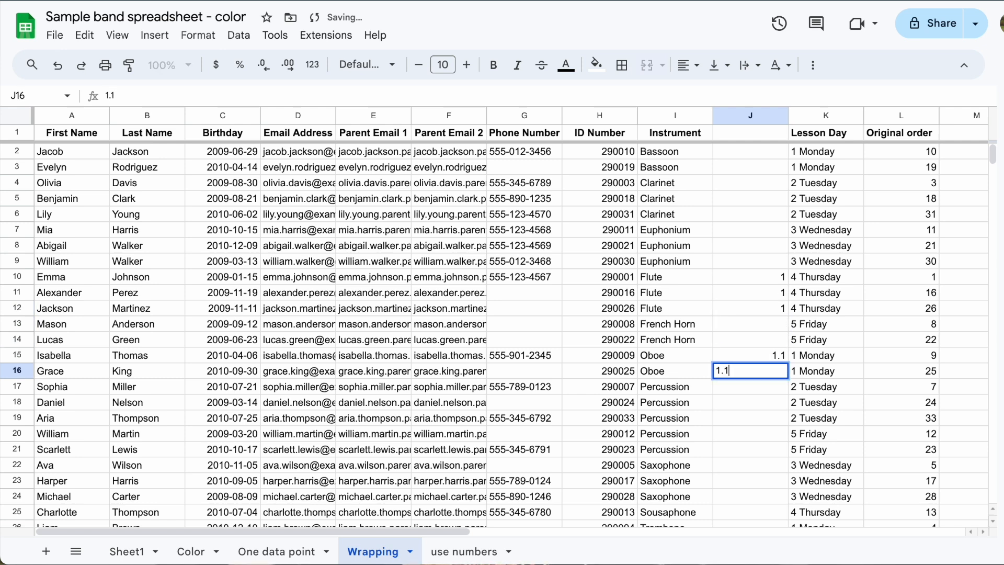
key("Return")
Enter the order number 1.2 beside the two Bassoon rows in J2:J3.
left_click(758, 152)
type("1.2")
key("Return")
type("1.2")
key("Return")
Enter the order number 2 beside the three Clarinet rows in J4:J6.
type("2")
key("Return")
type("2")
key("Return")
type("2")
key("Return")
Enter the order number 3 beside the three Saxophone rows in J22:J24.
scroll(742, 340, "down", 3)
left_click(745, 341)
type("3")
key("Return")
type("3")
key("Return")
type("3")
key("Return")
Enter the order number 4 beside the four Trumpet rows in J29:J32.
key("Return")
key("Return")
key("Return")
key("Return")
type("4")
key("Return")
type("4 4")
key("Return")
type("4")
key("Return")
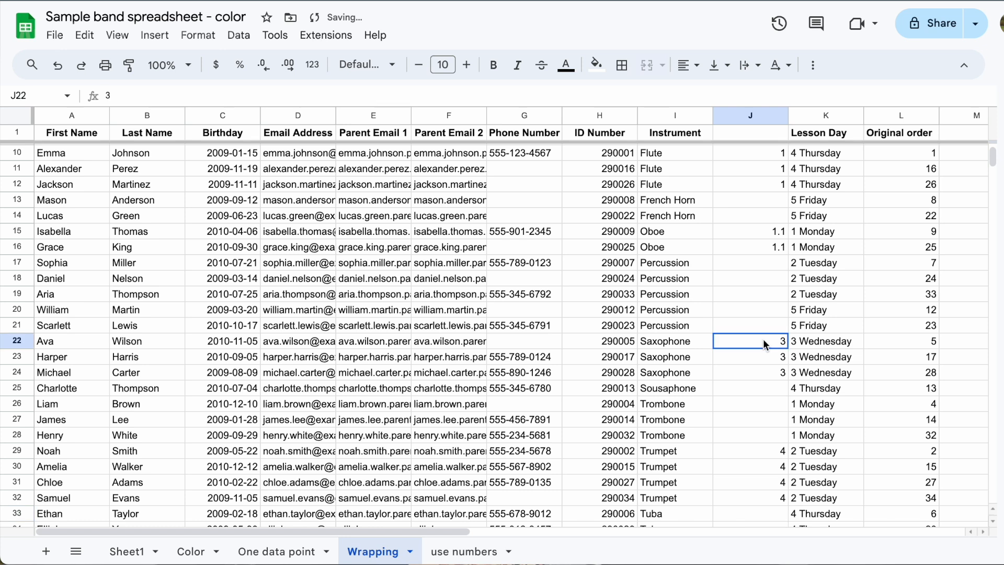
Sort the sheet A to Z by the instrument order numbers in column J.
left_click(764, 341)
scroll(763, 339, "up", 3)
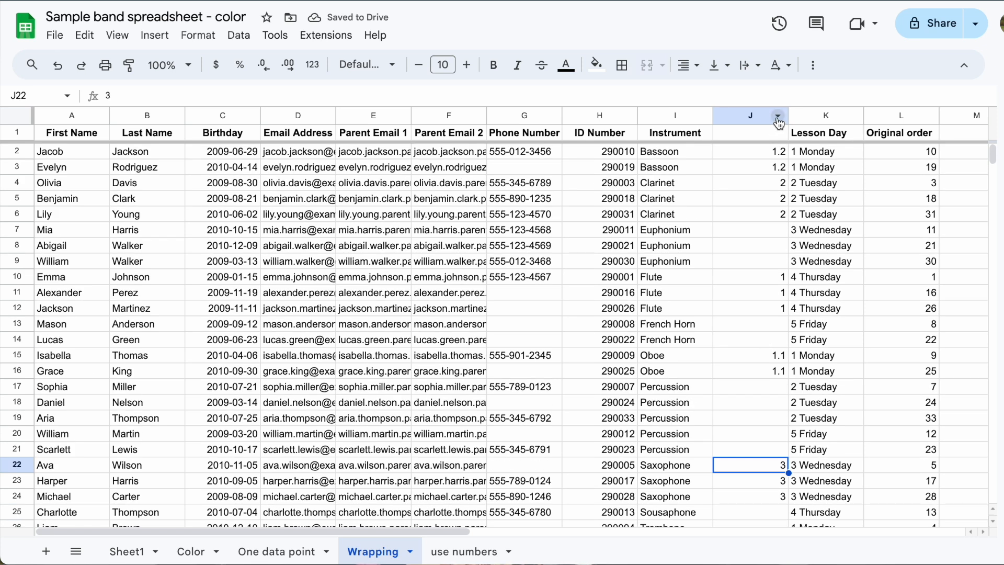
left_click(778, 116)
left_click(835, 380)
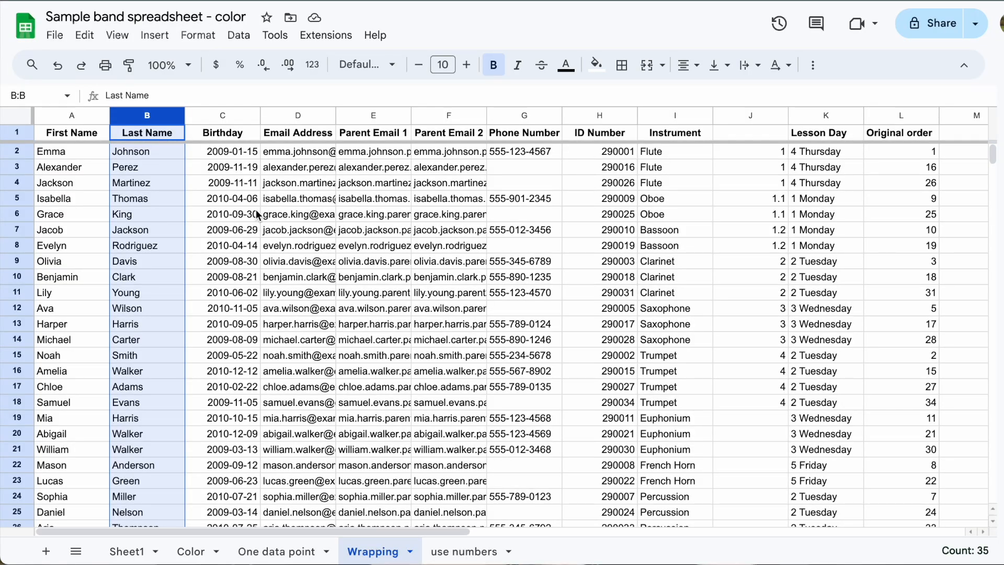
Sort the sheet A to Z by Last Name and again by the order numbers in column J, alphabetizing students within each instrument.
right_click(160, 114)
left_click(225, 378)
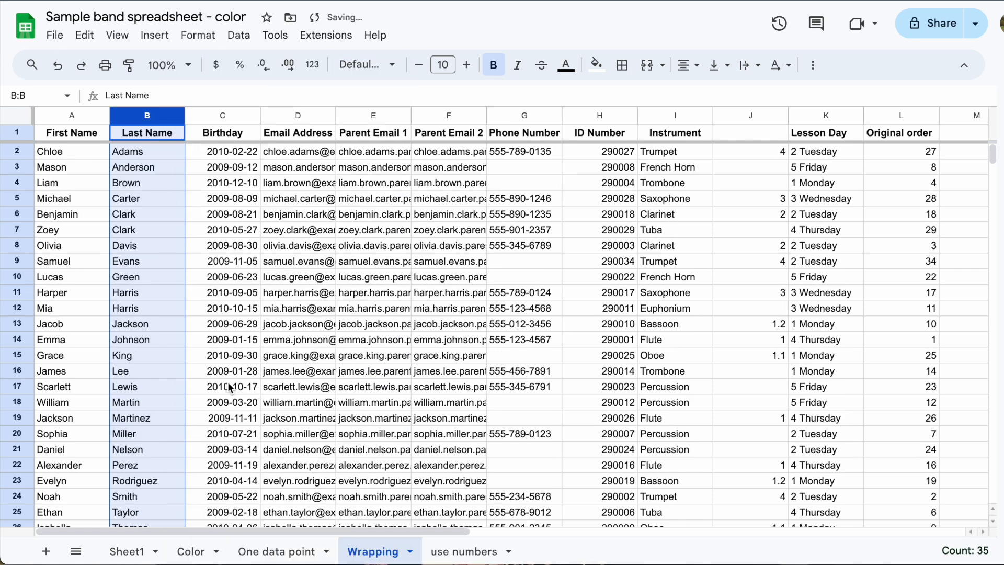
right_click(778, 117)
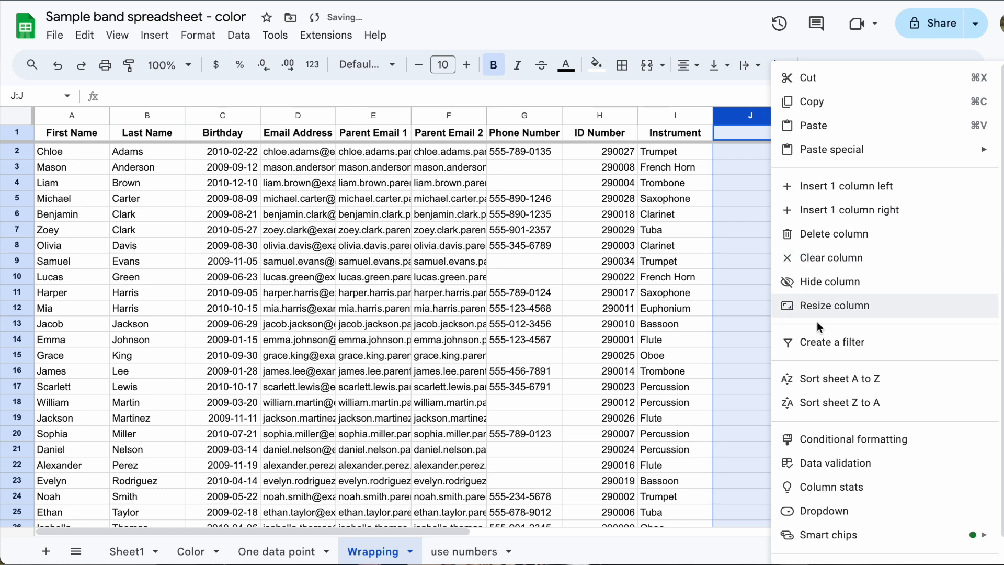
left_click(808, 380)
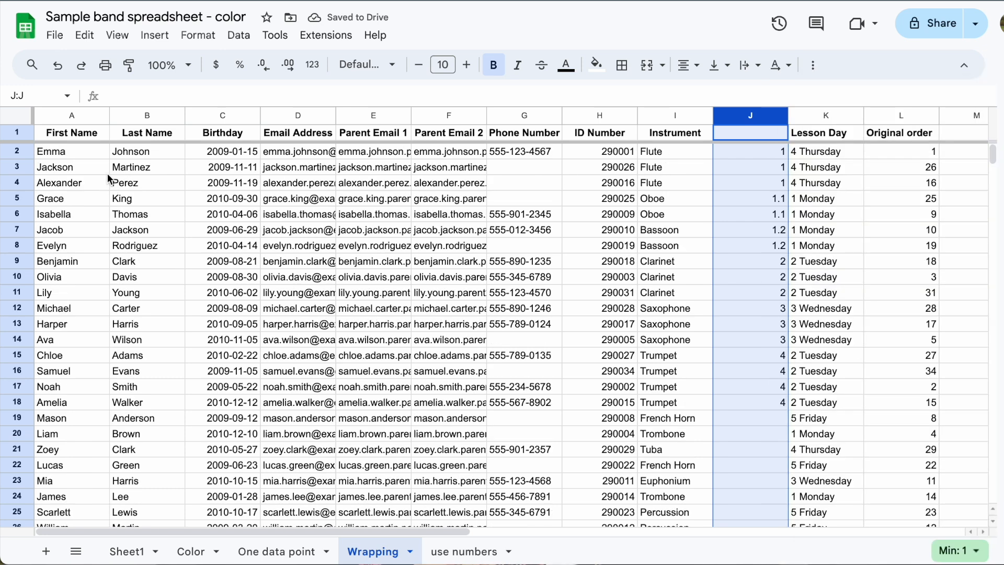
left_click(146, 187)
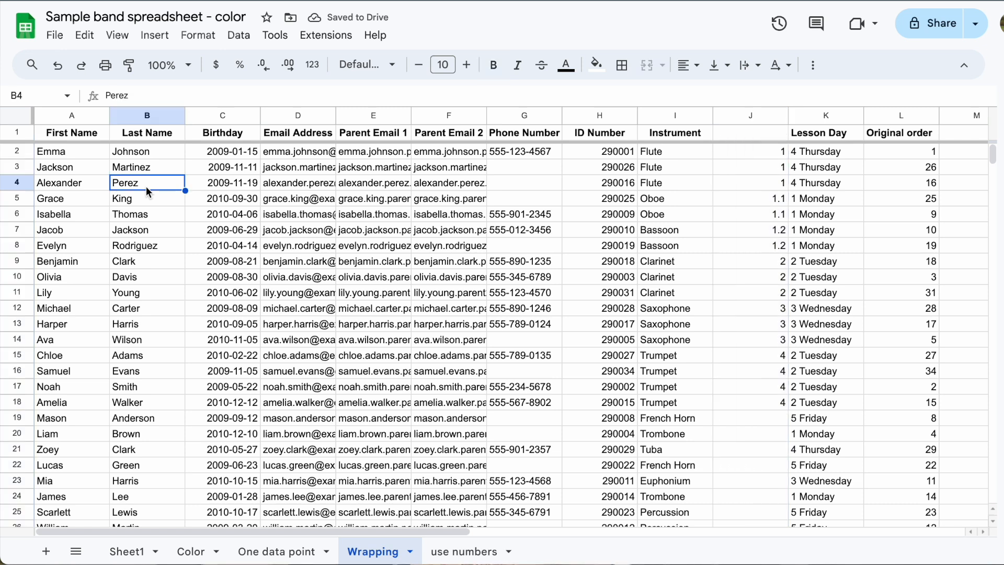
Insert an empty column between Last Name and Birthday.
right_click(146, 114)
left_click(224, 210)
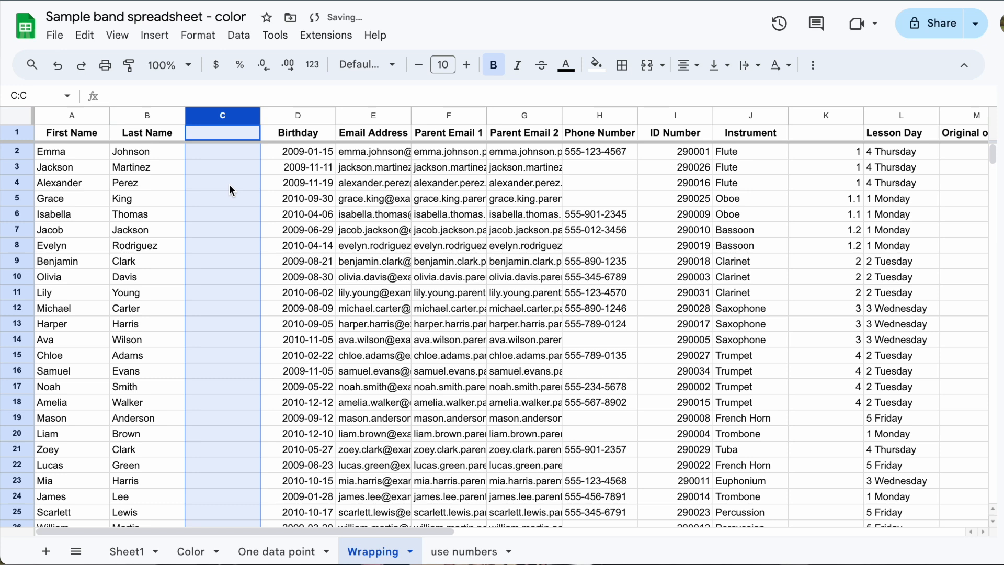
left_click(230, 184)
Enter the formula =CONCATENATE(A2," ",B2) in C2 to join the first and last names with a space.
left_click(216, 154)
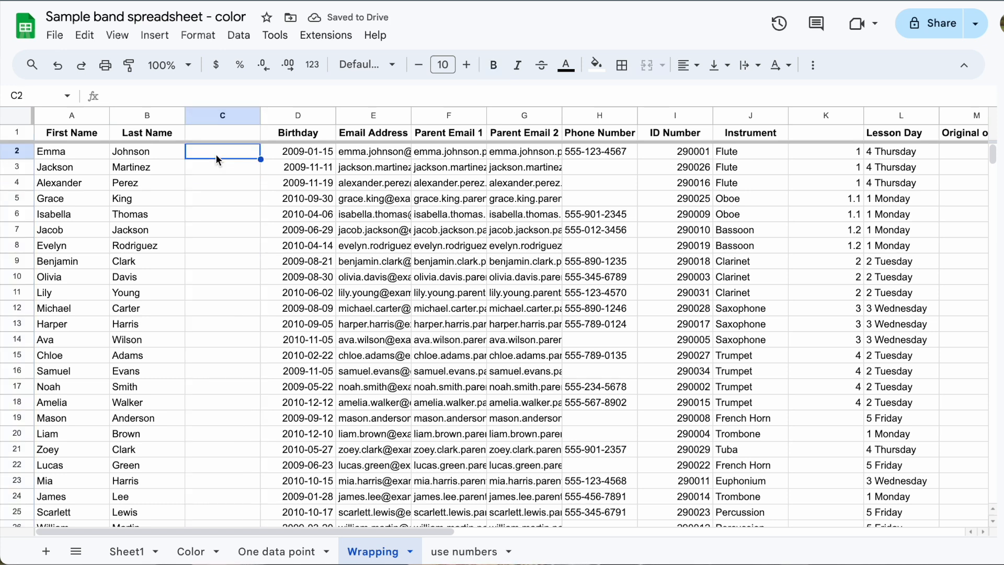
type("=concat")
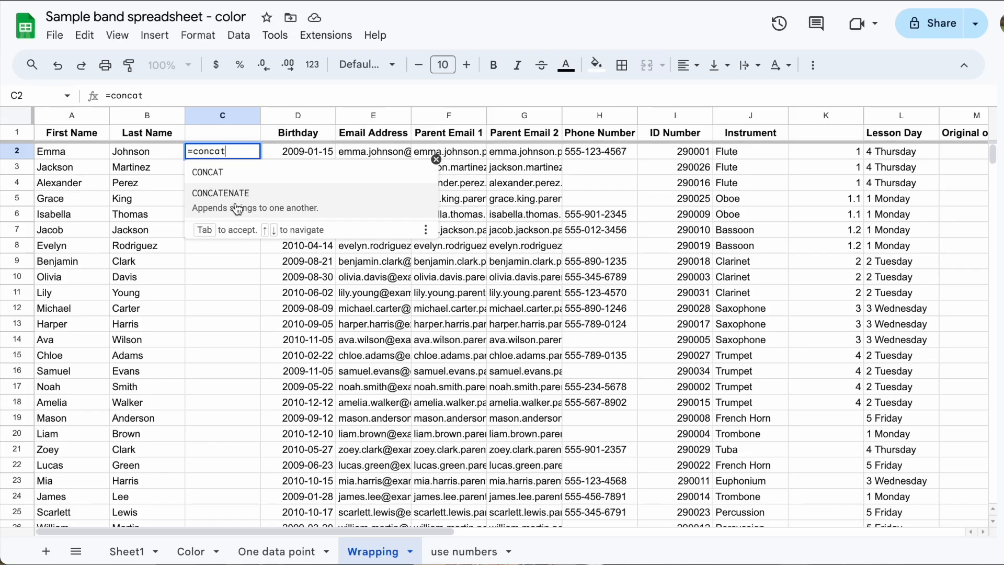
left_click(237, 205)
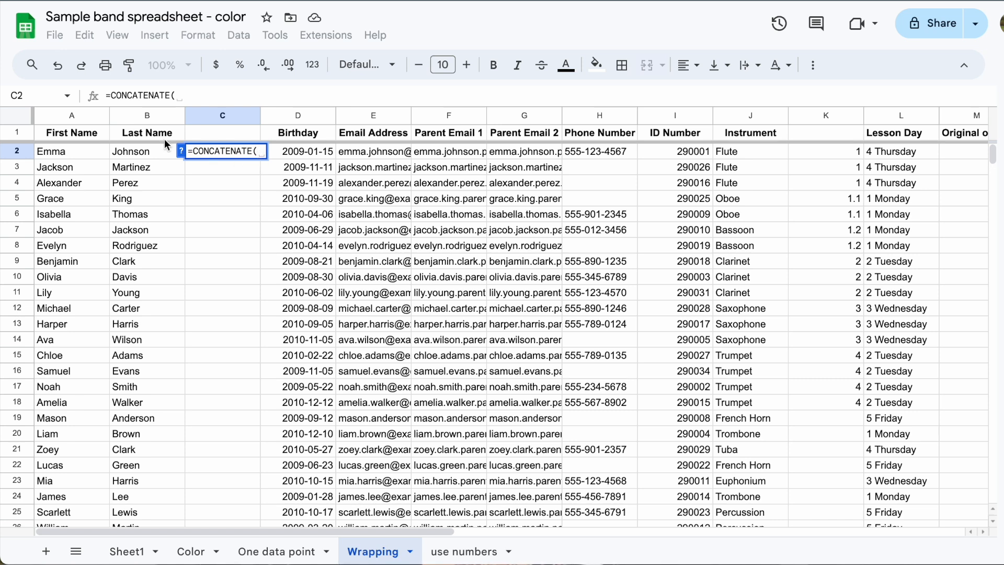
left_click(62, 151)
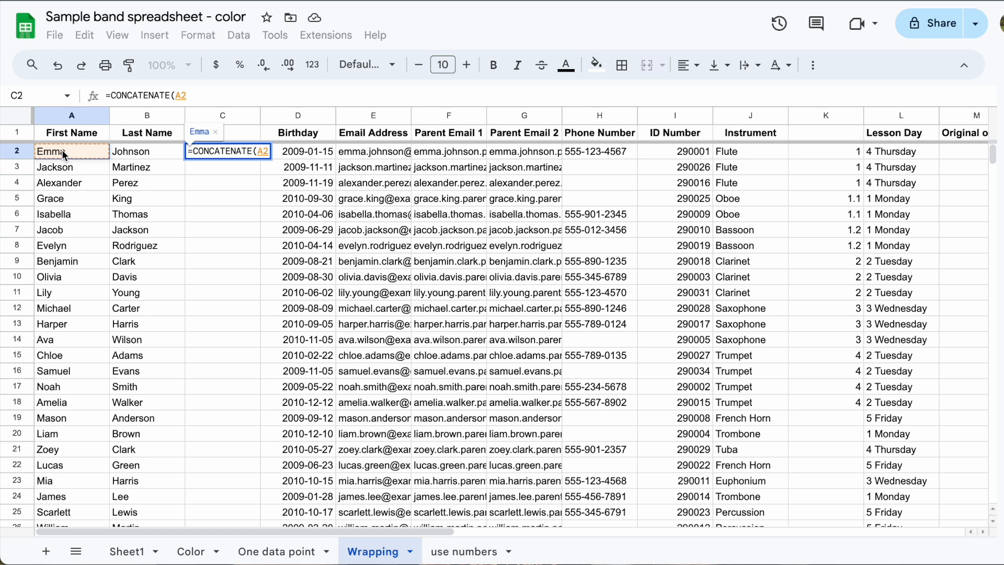
type(",")
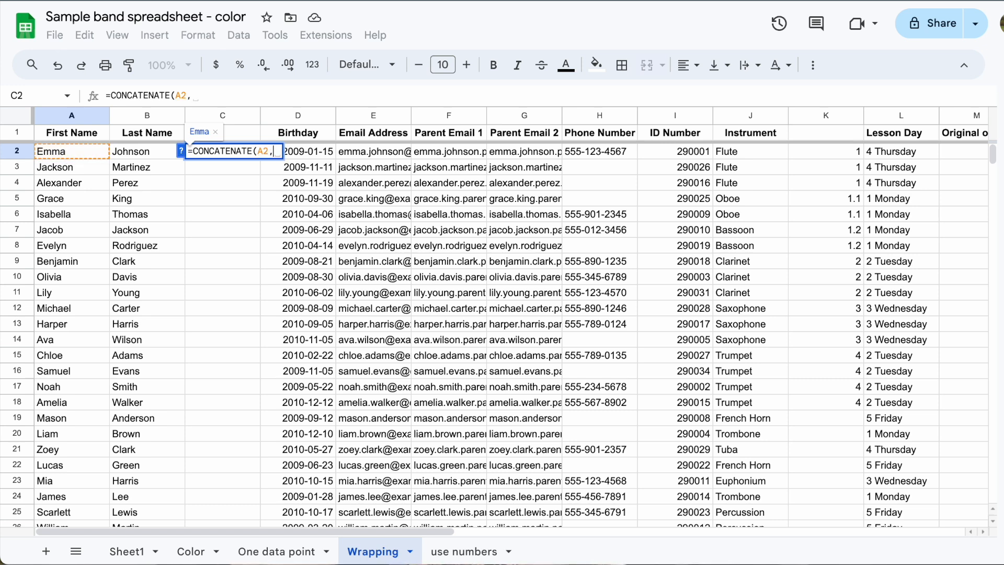
type("\"")
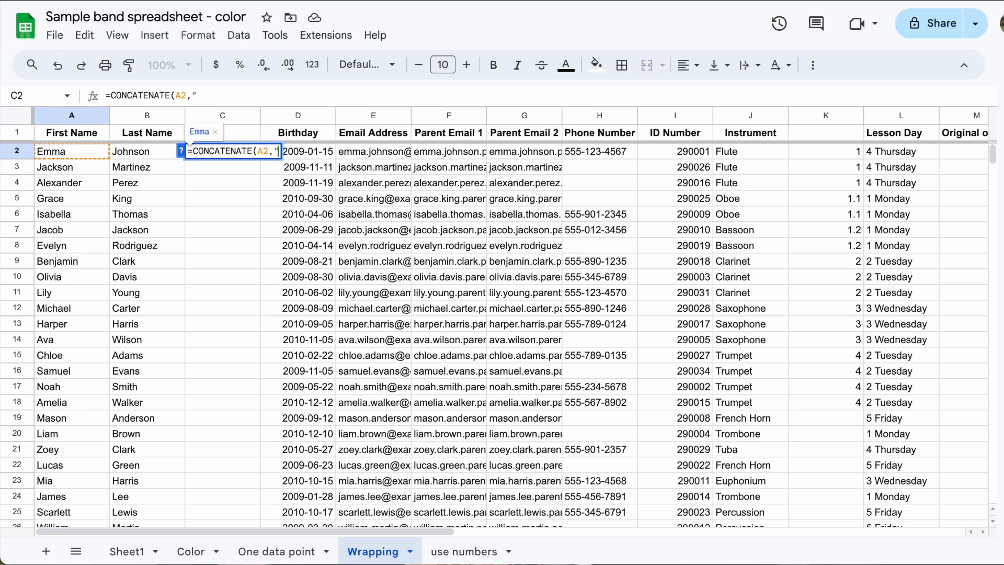
type(" \",")
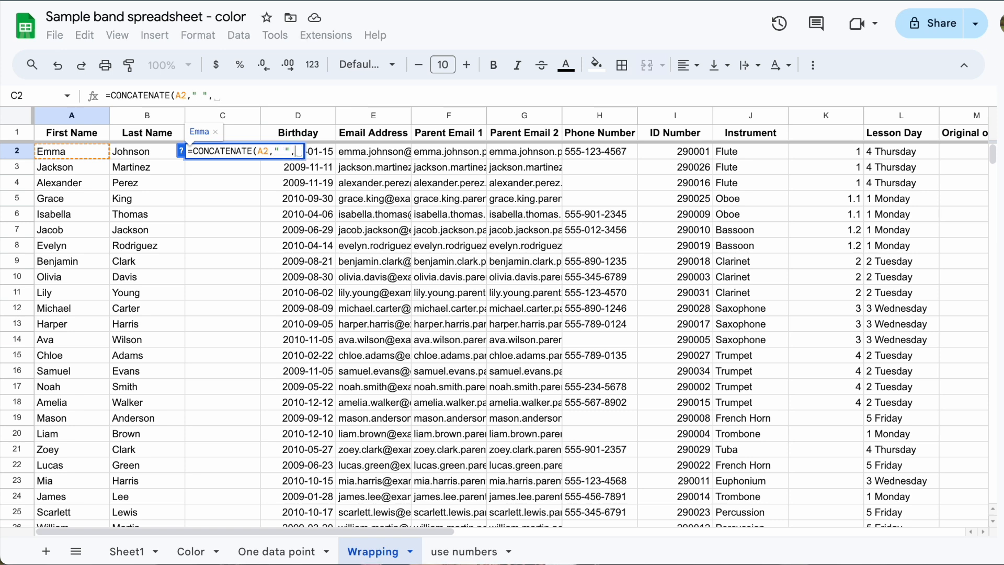
left_click(121, 153)
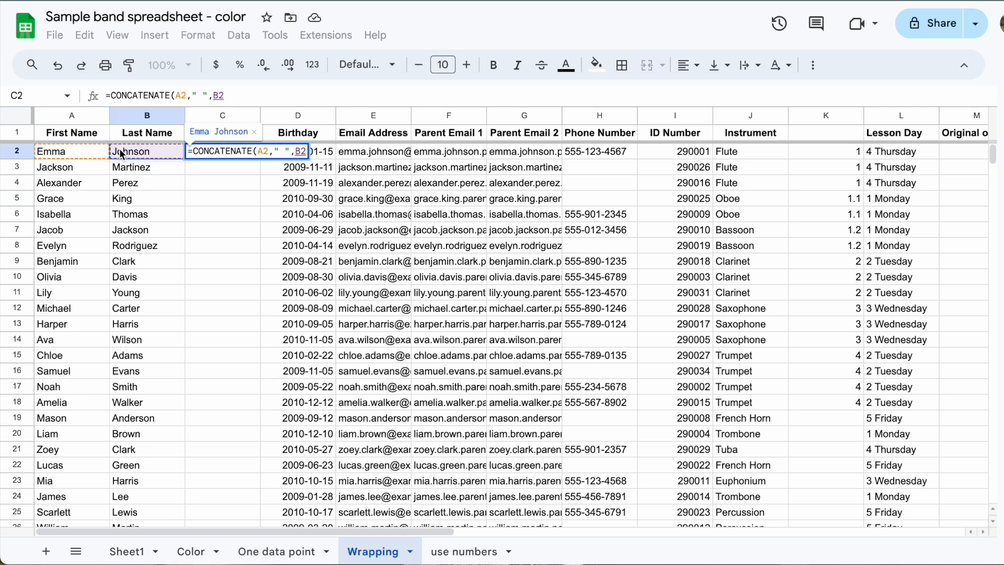
type(")")
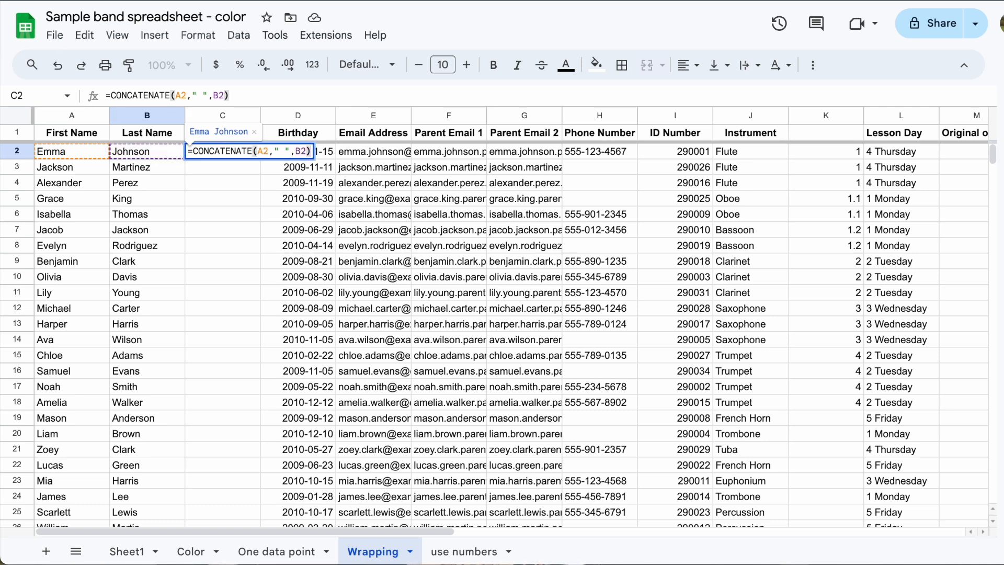
key("Return")
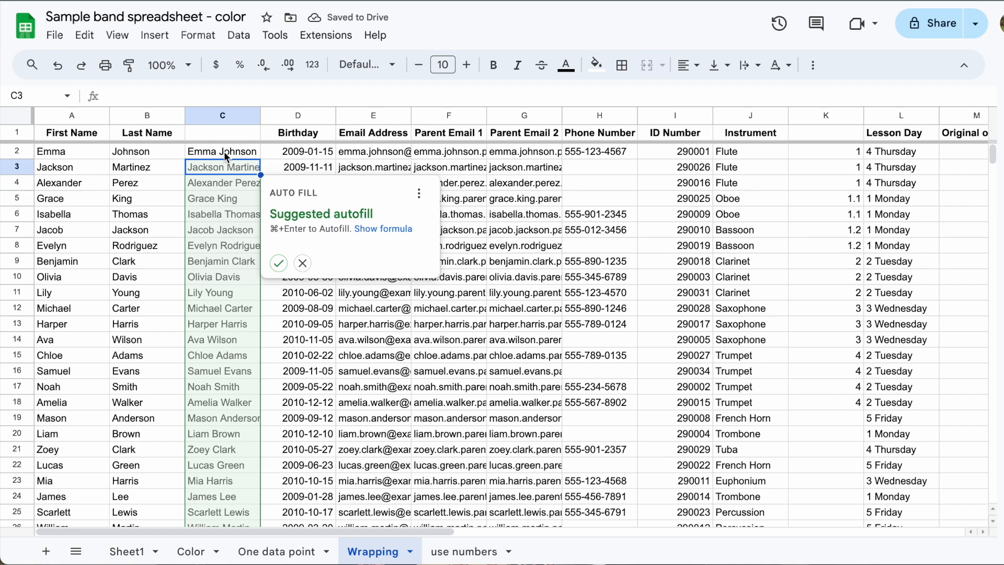
Accept the suggested autofill to extend the name formula down column C and check it through the last student row.
left_click(278, 264)
scroll(237, 218, "down", 7)
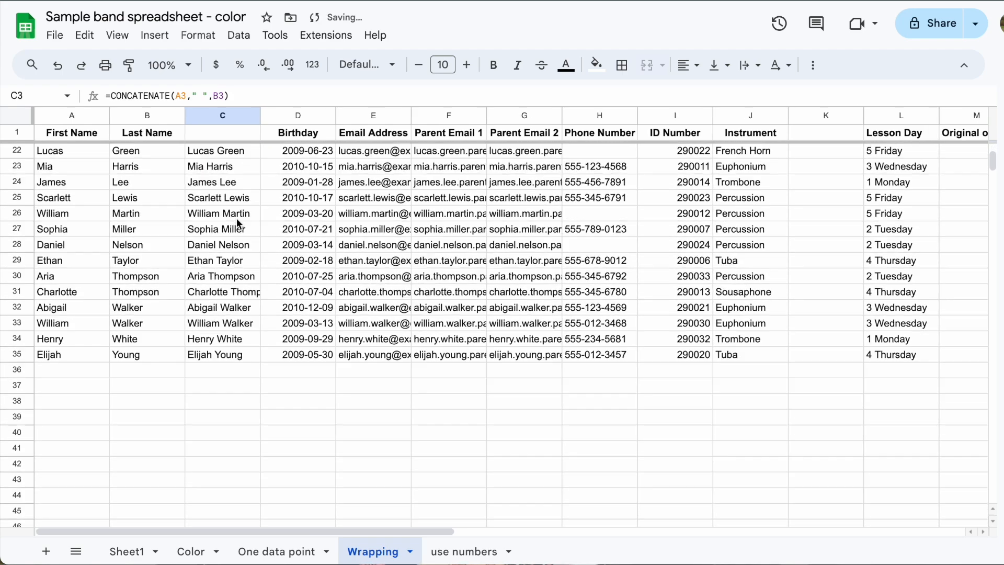
scroll(237, 218, "up", 7)
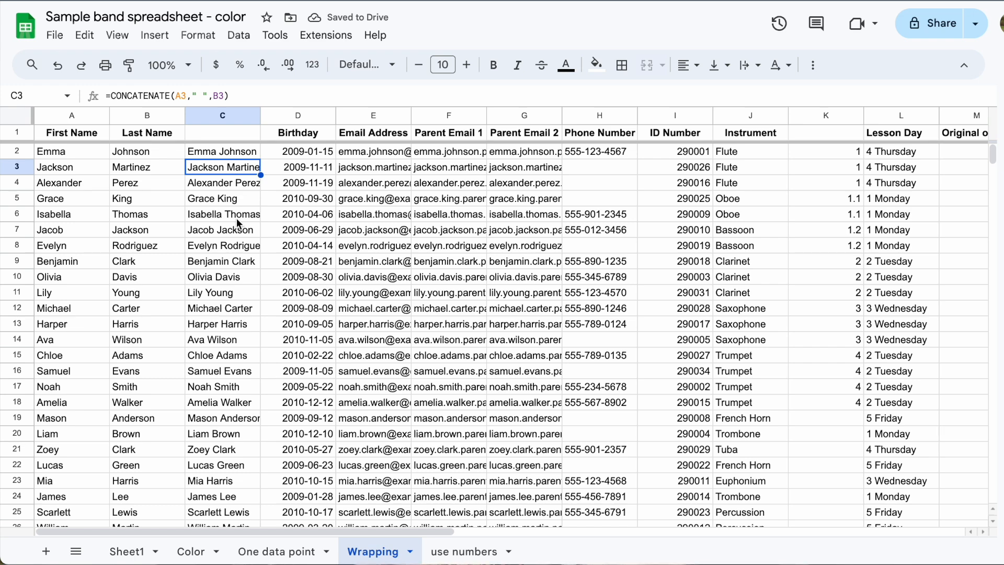
Copy the full names in C2:C35 and paste them into the left-hand text box of the untitled Pages document.
key("Up")
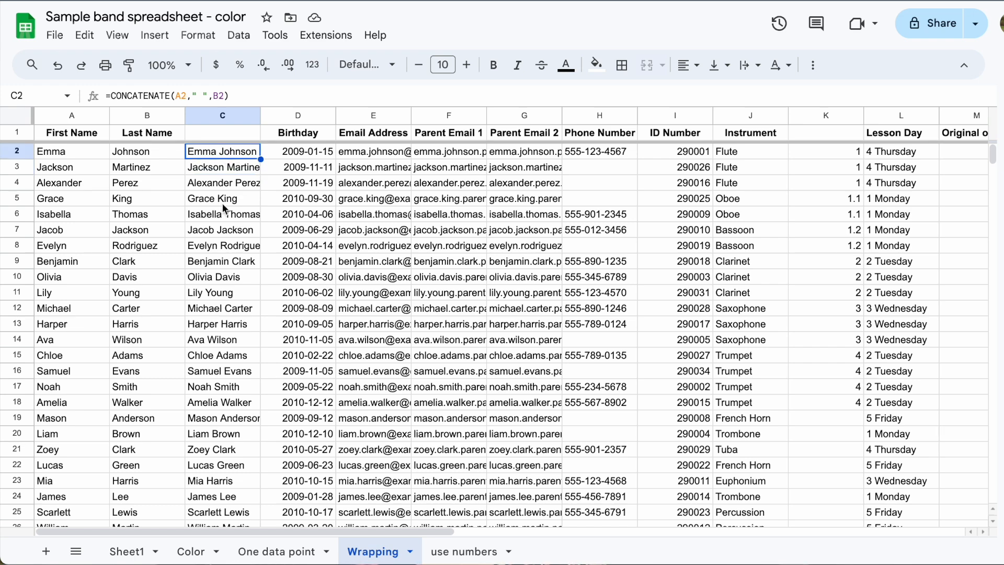
scroll(226, 359, "down", 7)
left_click(222, 356, "shift")
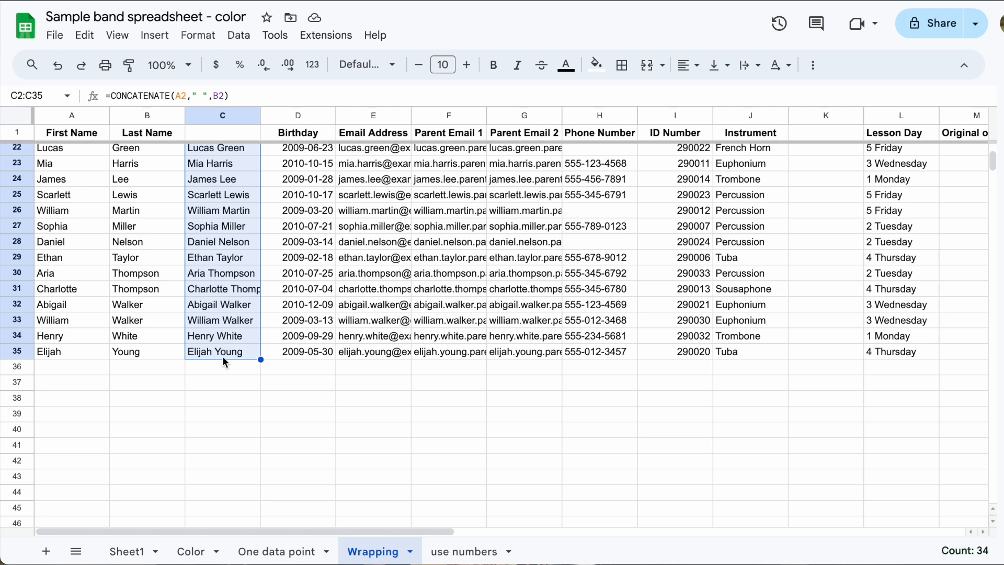
left_click(85, 35)
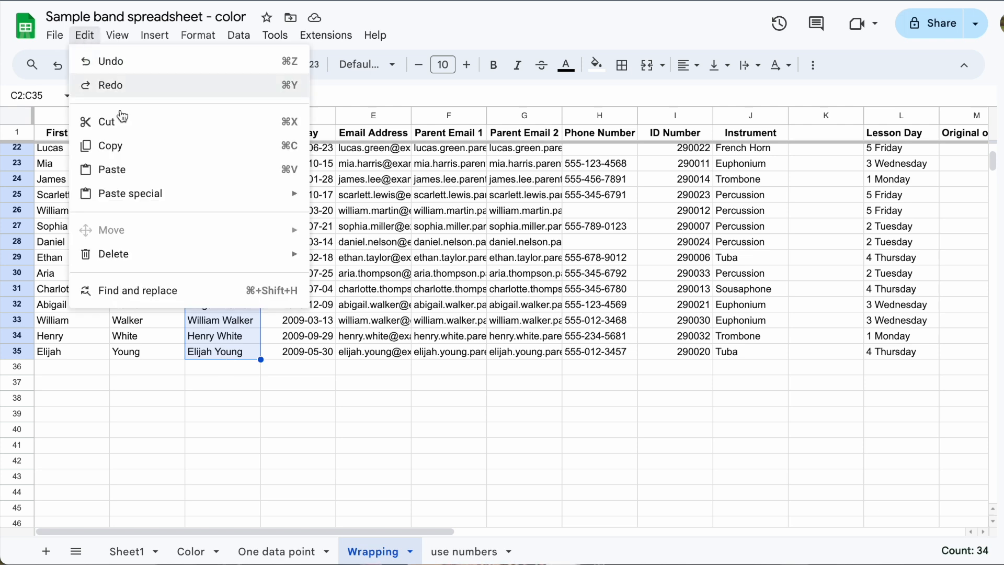
left_click(162, 150)
left_click(1002, 183)
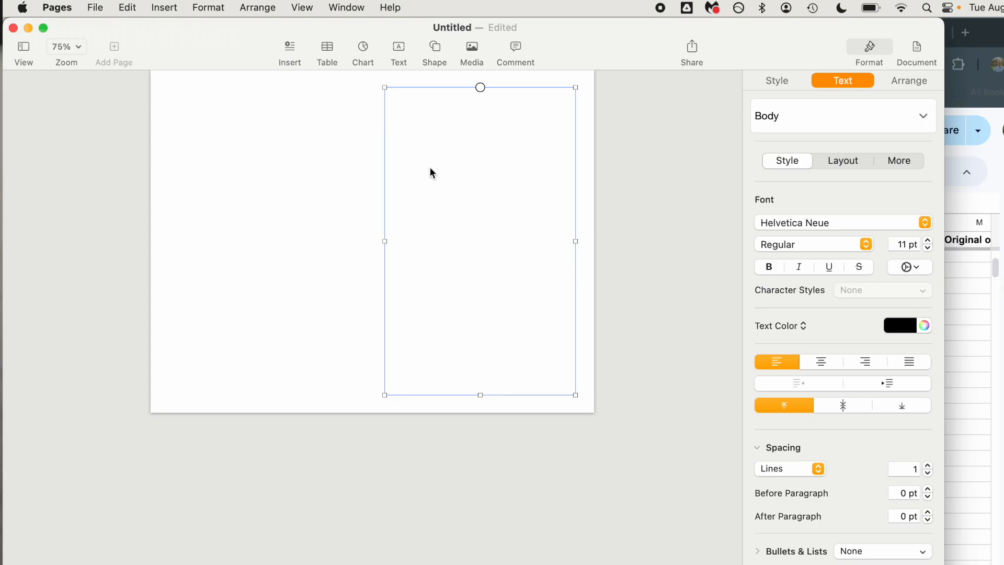
left_click(237, 153)
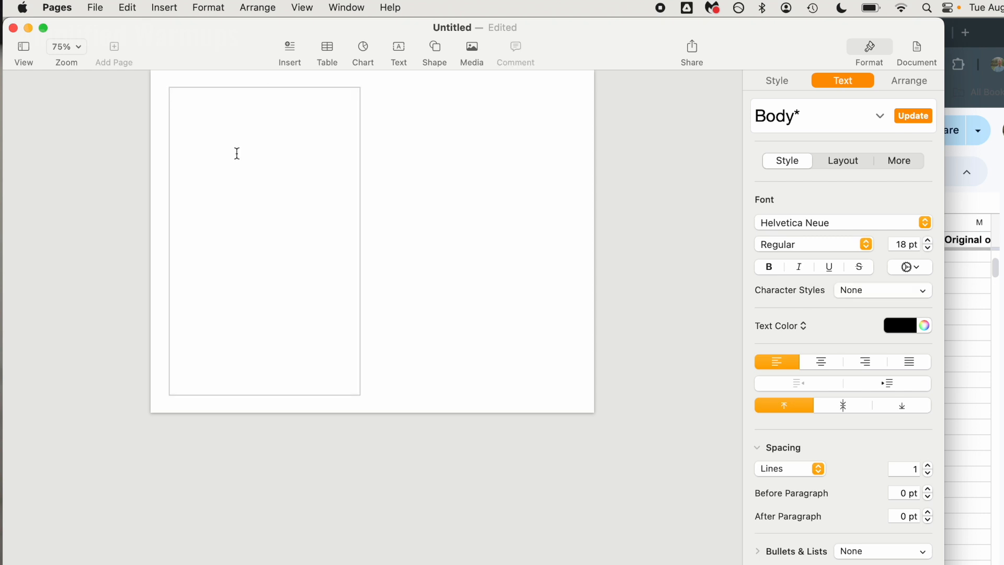
key("super+v")
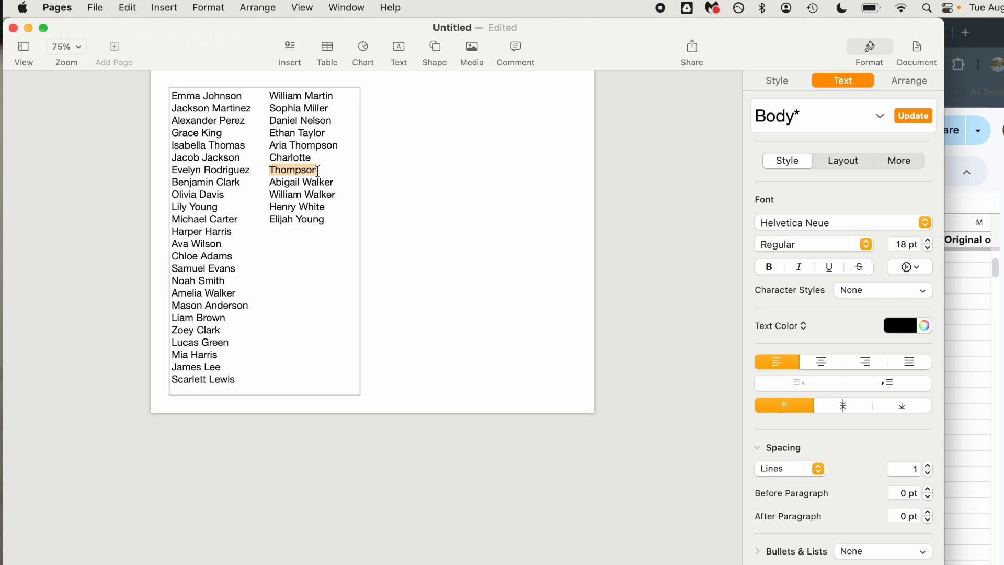
Reduce the font size of all the pasted names in the text box.
key("super+a")
left_click(928, 248)
left_click(928, 248)
left_click(928, 248)
left_click(928, 248)
left_click(928, 248)
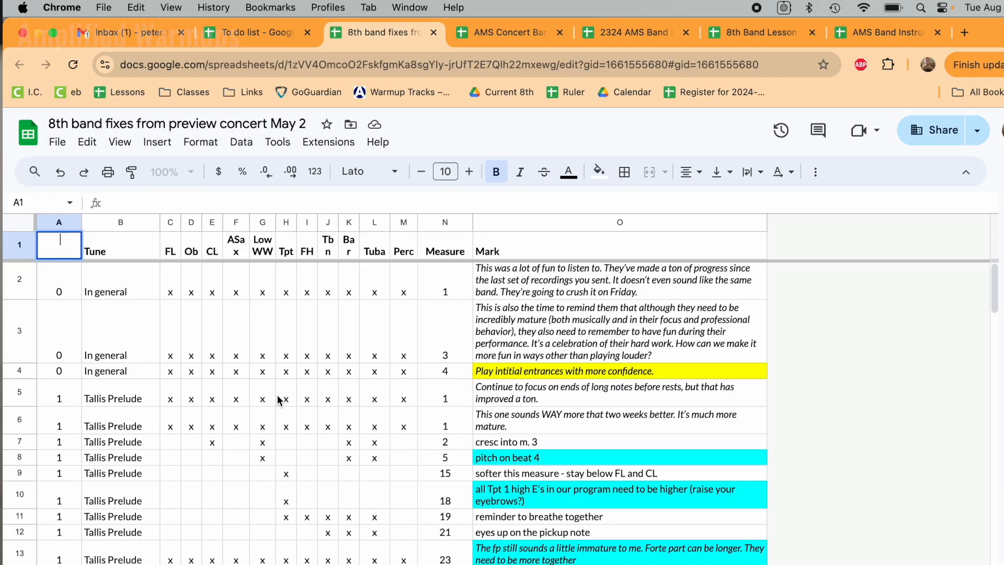
Switch to Chrome and look through the "8th band fixes from preview concert May 2" and "AMS Concert Band Library" spreadsheets.
scroll(277, 400, "down", 10)
scroll(277, 401, "down", 6)
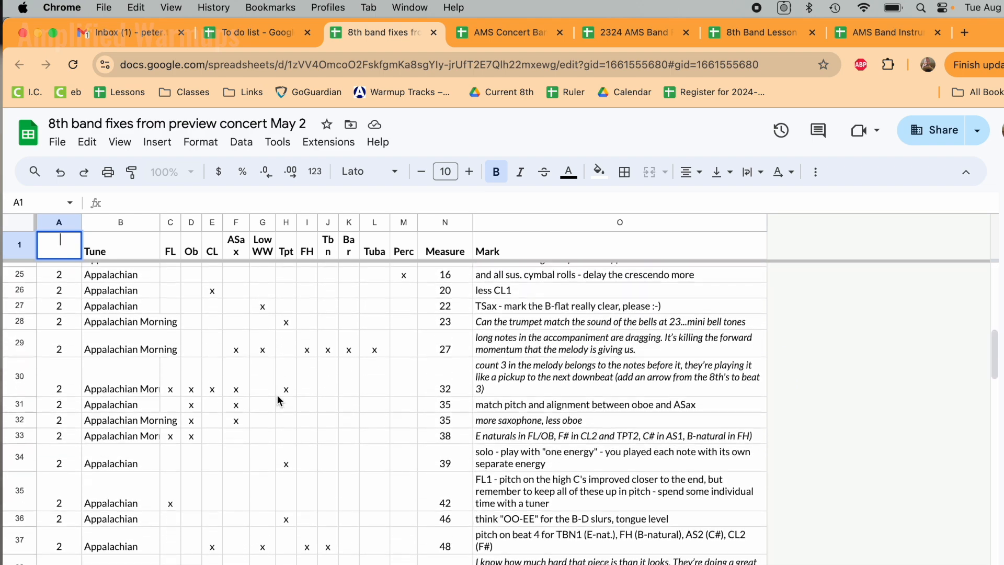
key("ctrl+Tab")
scroll(278, 400, "down", 3)
scroll(279, 400, "down", 4)
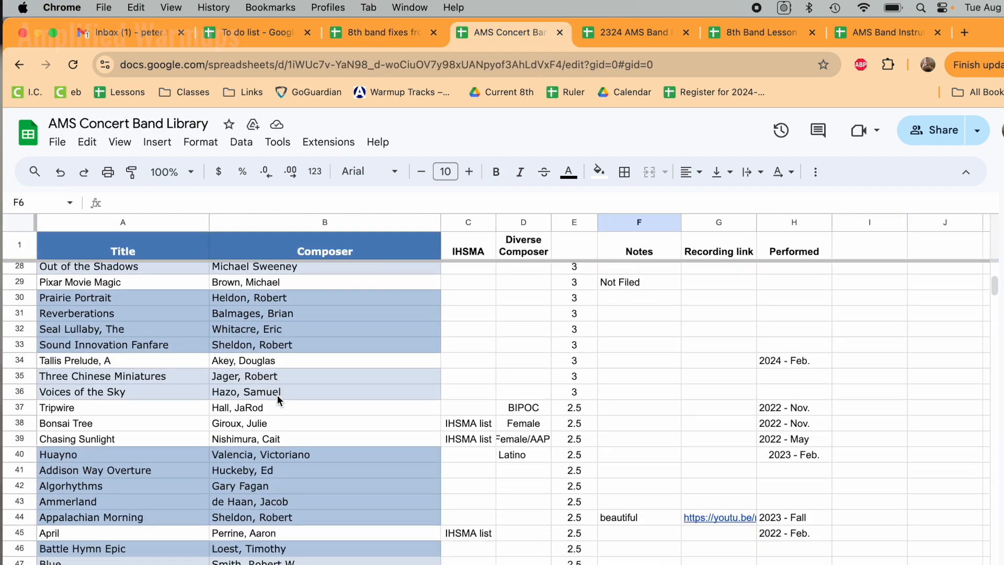
Look through the "2324 AMS Band Finances", "8th Band Lesson Assignments 2324" and "AMS Band Instruments 2023" spreadsheets.
key("ctrl+Tab")
scroll(279, 400, "down", 8)
scroll(277, 400, "down", 8)
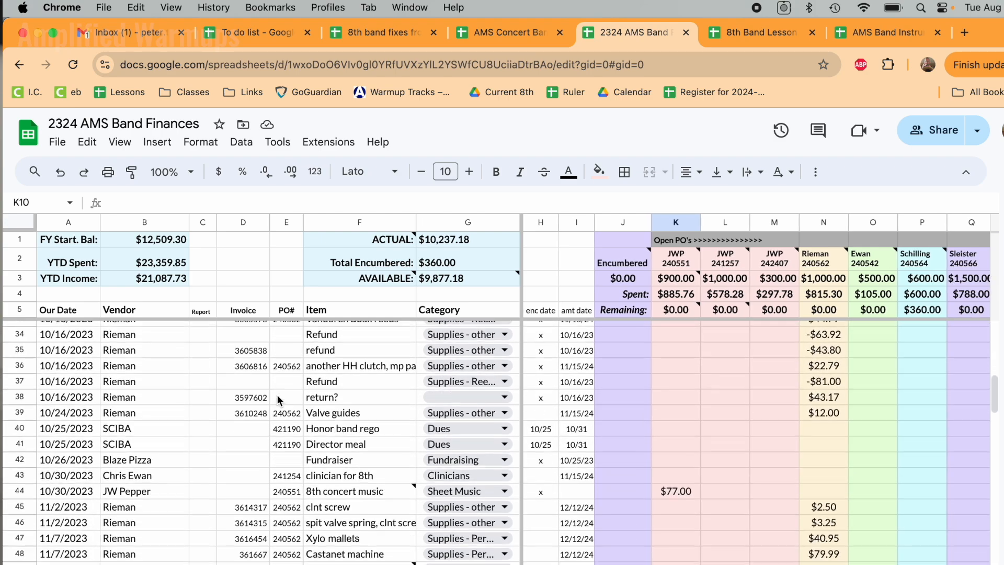
key("ctrl+Tab")
scroll(277, 401, "down", 1)
scroll(278, 400, "down", 8)
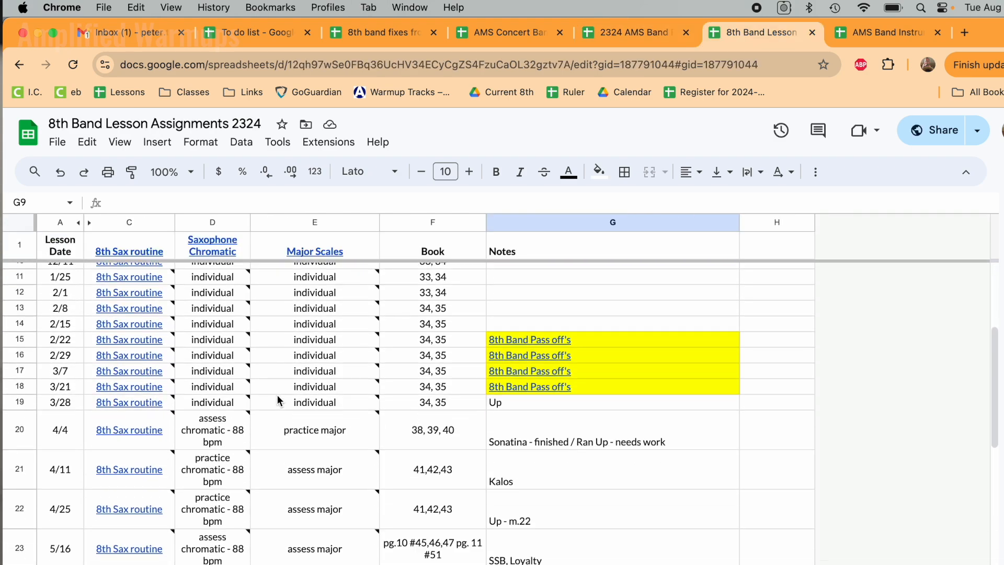
key("ctrl+Tab")
scroll(279, 400, "down", 10)
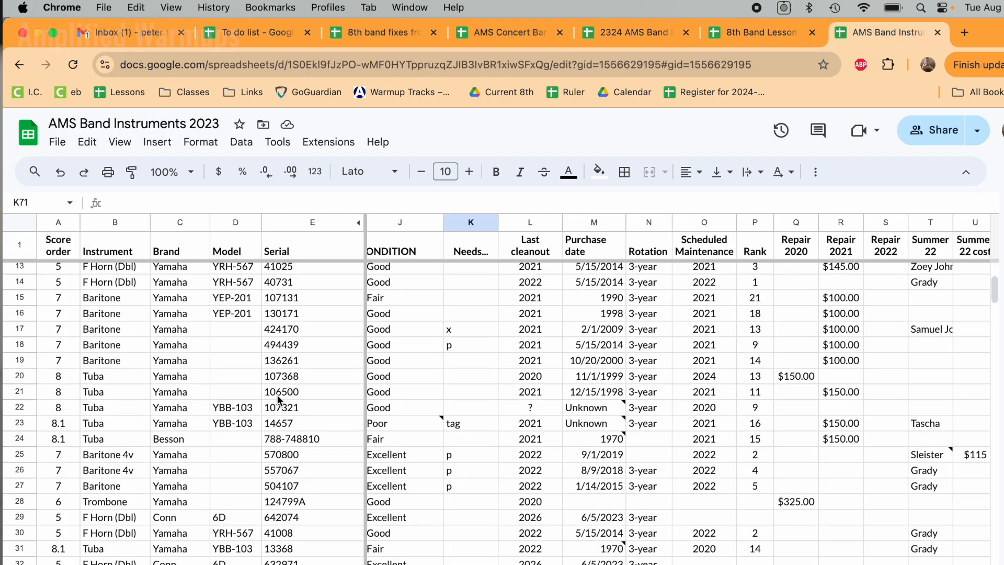